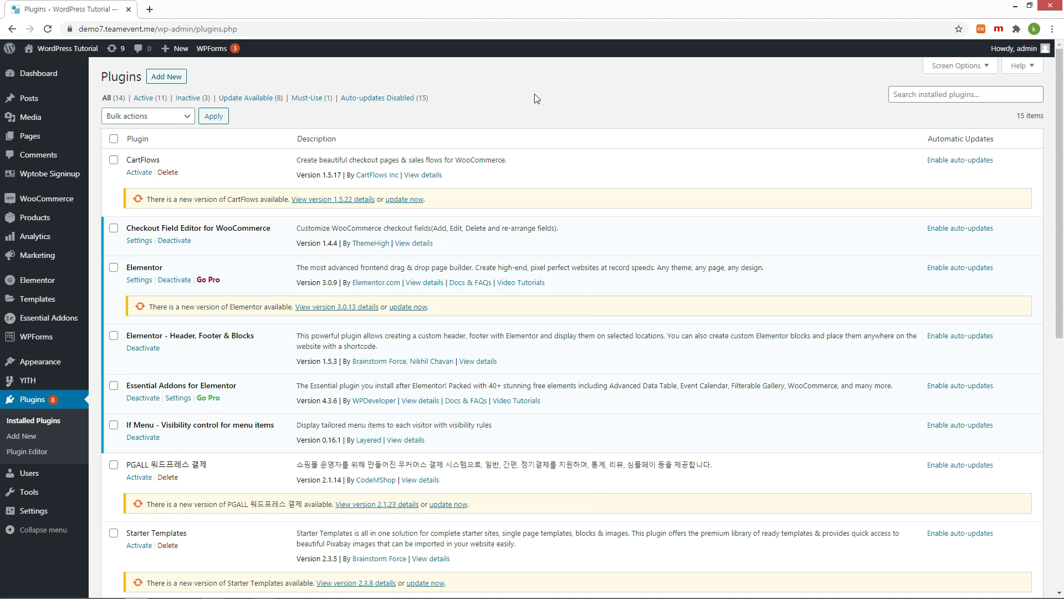
# Search for 'Tarawallet', then install and activate the TeraWallet – For WooCommerce plugin
pyautogui.click(171, 77)
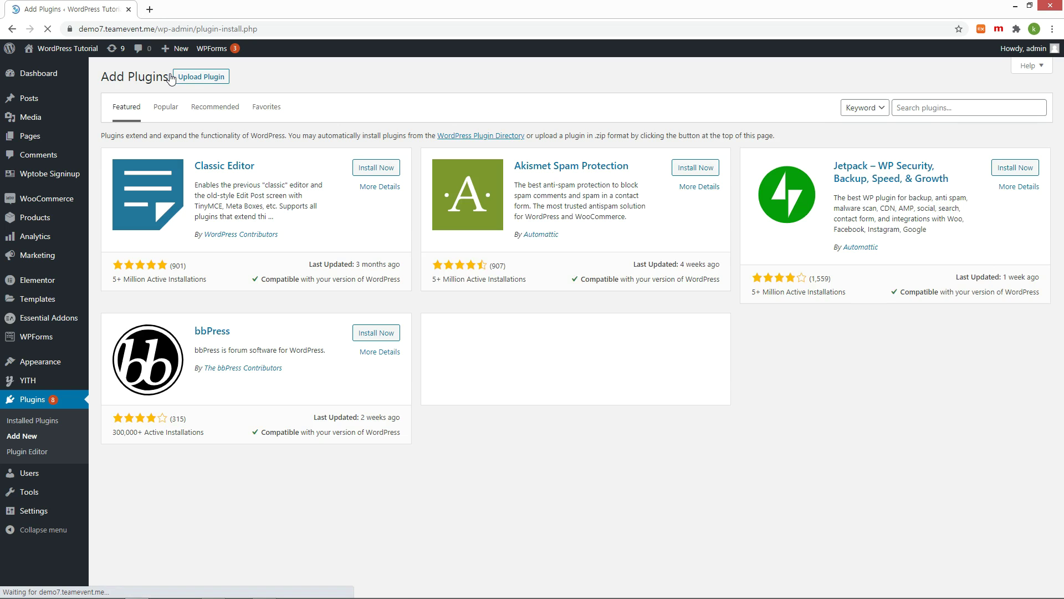
pyautogui.write('Ta')
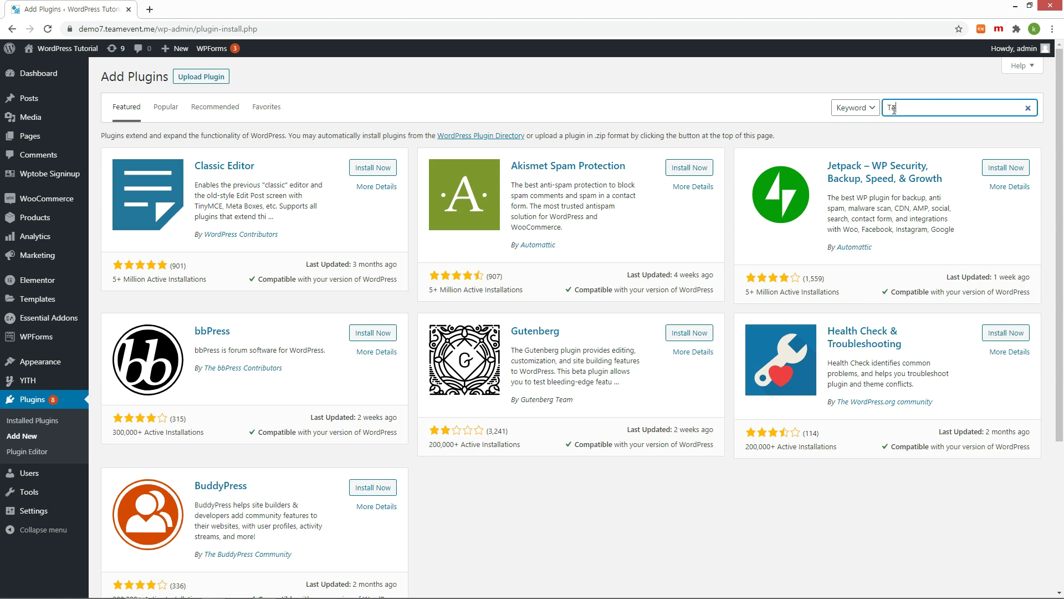
pyautogui.write('rawallet')
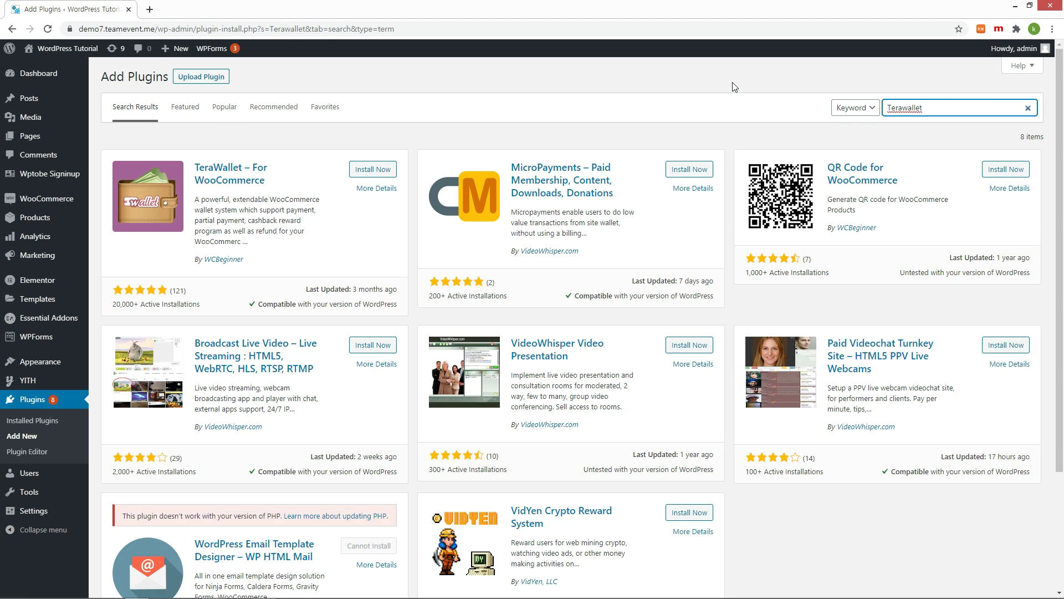
pyautogui.click(366, 170)
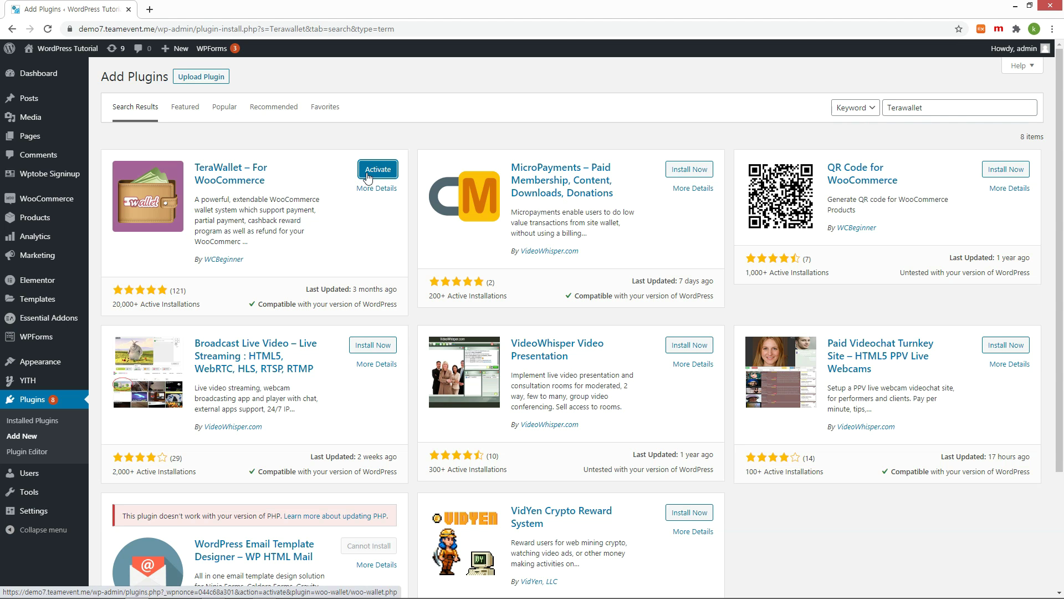
pyautogui.click(367, 176)
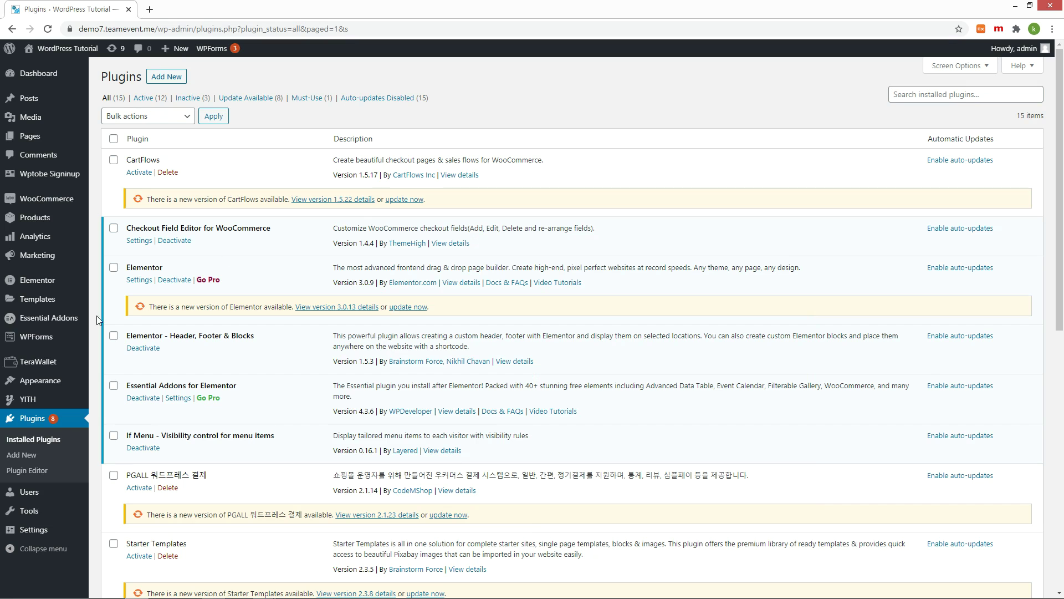
# Credit the third user's wallet with 1000000 described as 'Event' and highlight the new balance
pyautogui.click(38, 362)
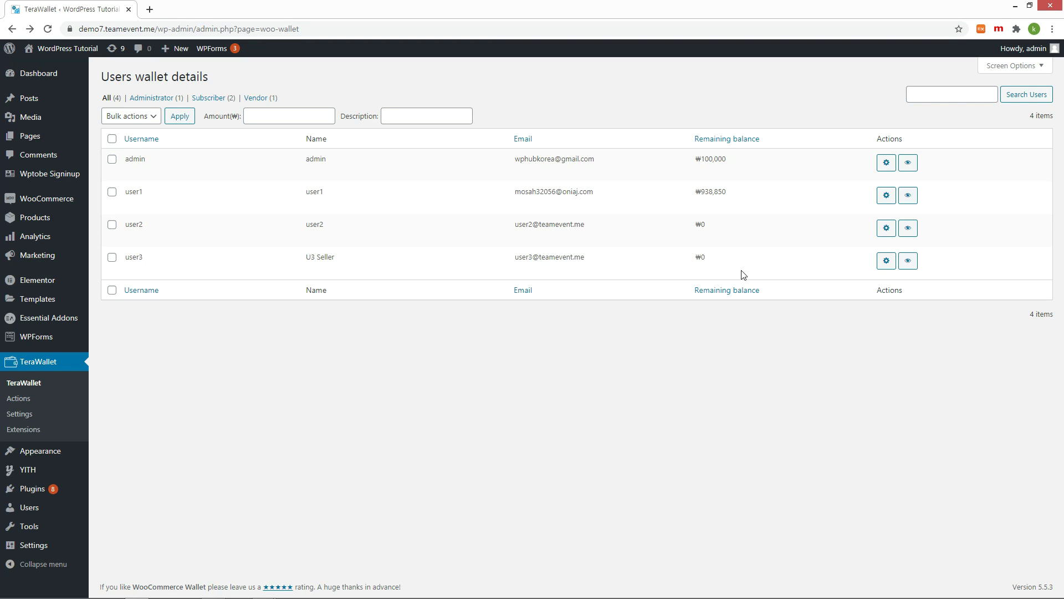
pyautogui.click(887, 230)
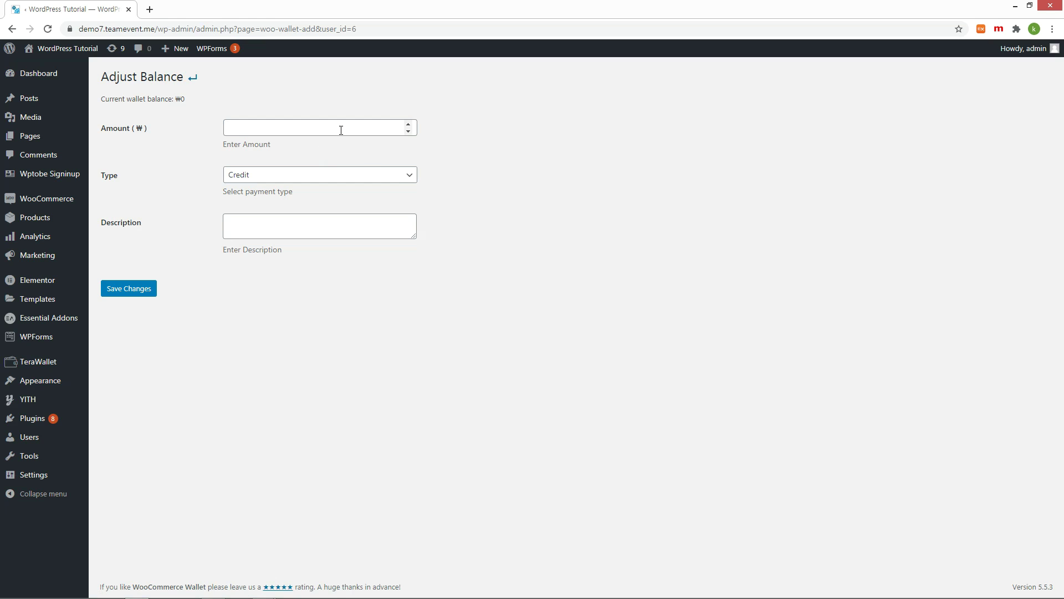
pyautogui.click(400, 127)
pyautogui.write('1000000')
pyautogui.press('Tab')
pyautogui.press('Tab')
pyautogui.write('Event')
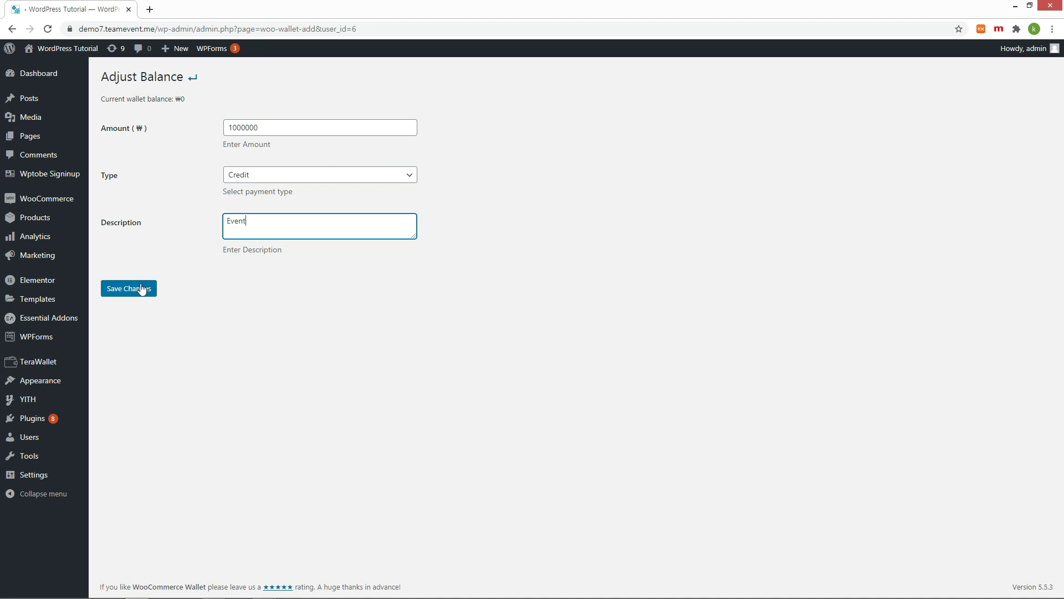
pyautogui.click(143, 289)
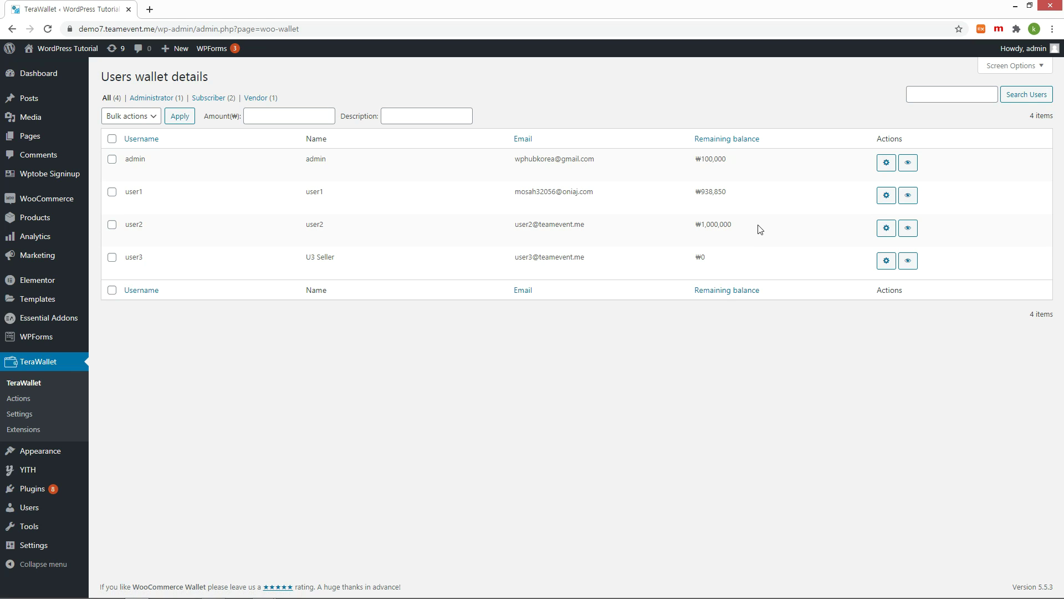
pyautogui.moveTo(761, 229); pyautogui.dragTo(688, 230)
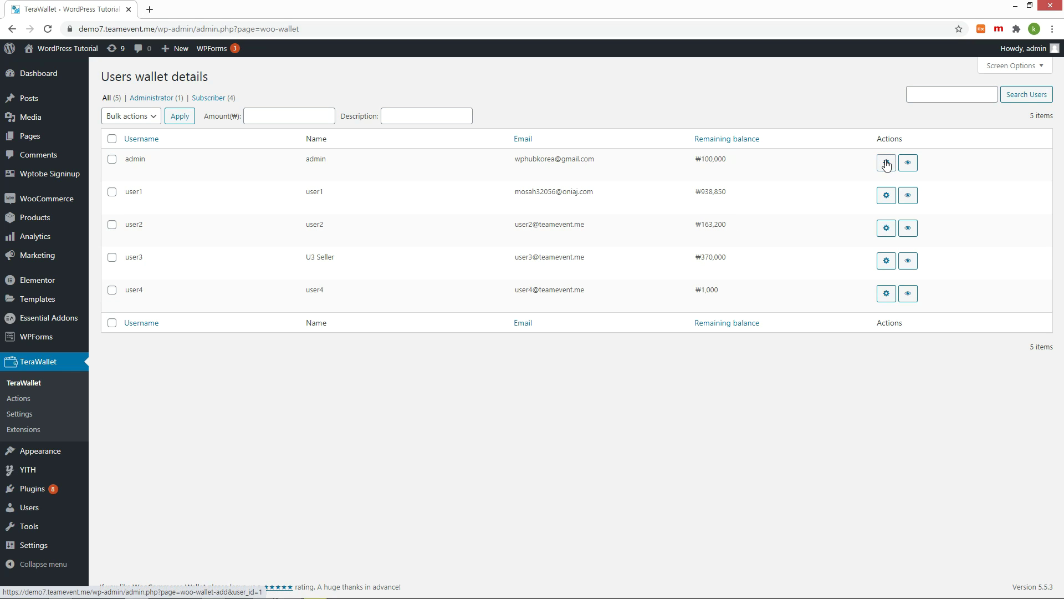
pyautogui.click(886, 165)
pyautogui.click(311, 126)
pyautogui.write('30000')
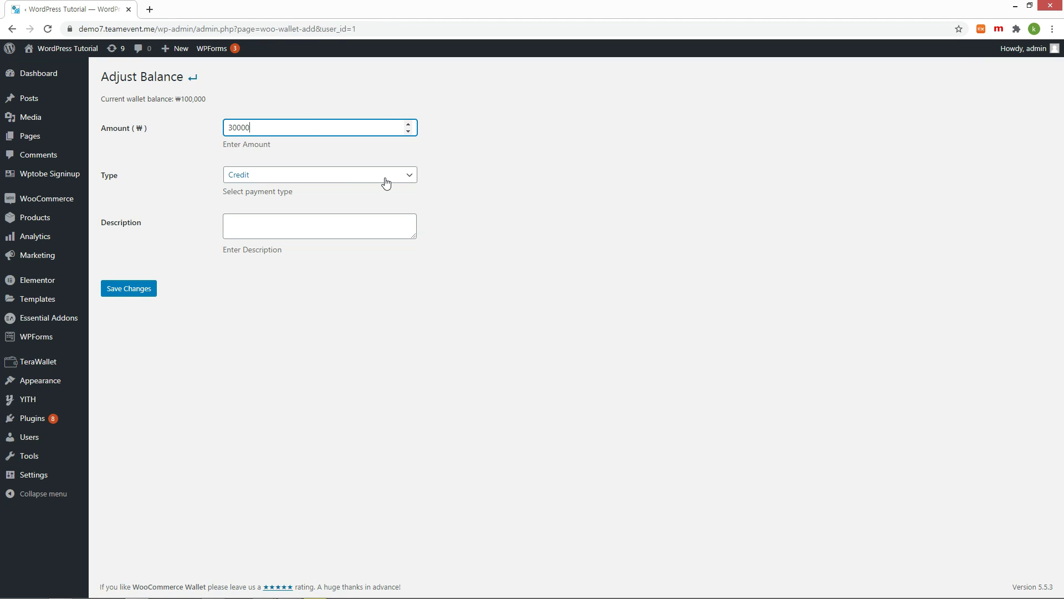
pyautogui.click(386, 183)
pyautogui.click(286, 200)
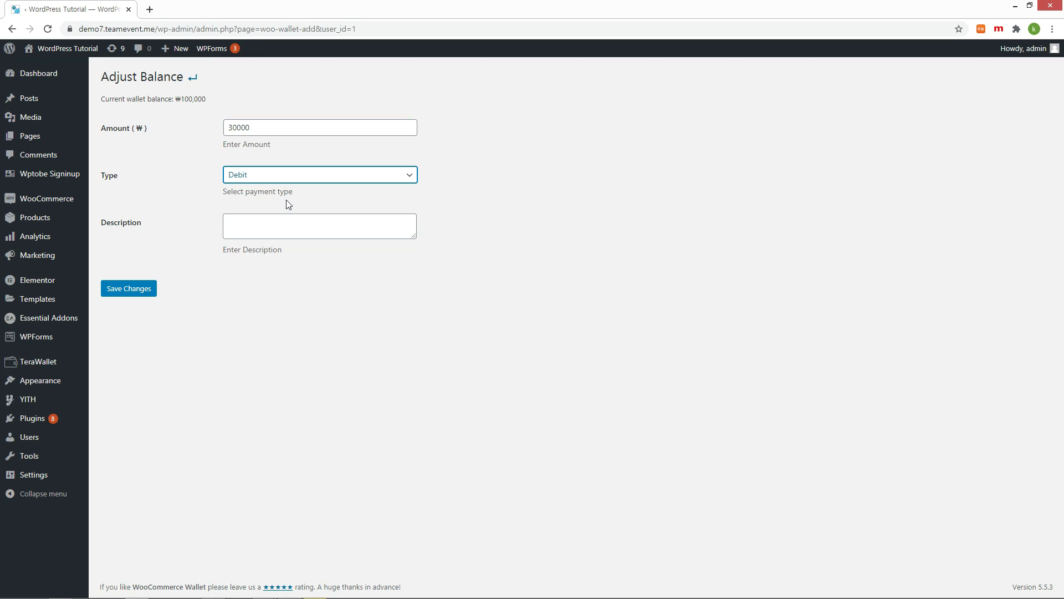
pyautogui.click(150, 291)
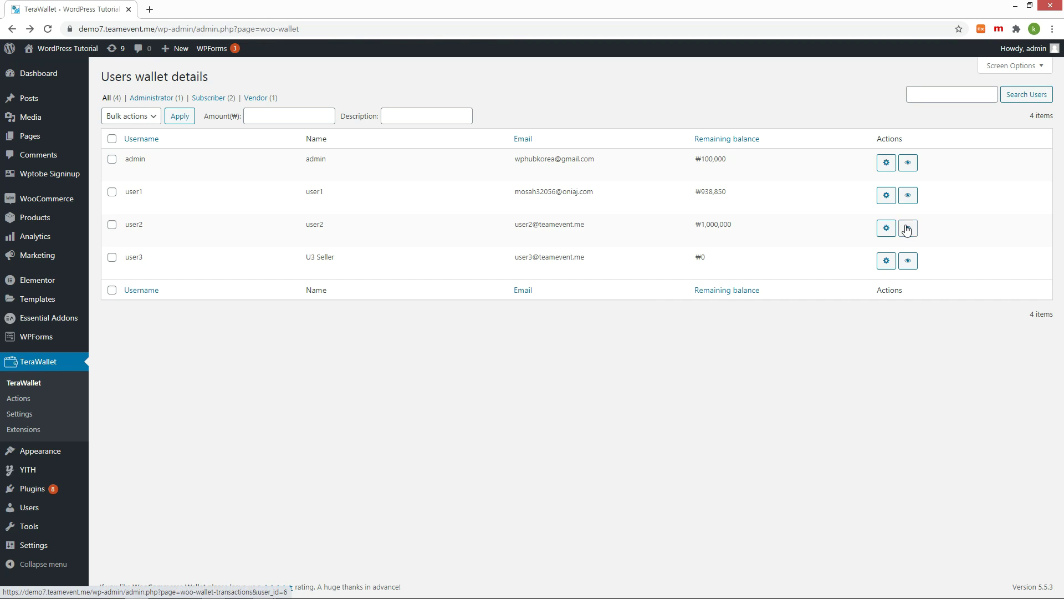
pyautogui.click(907, 229)
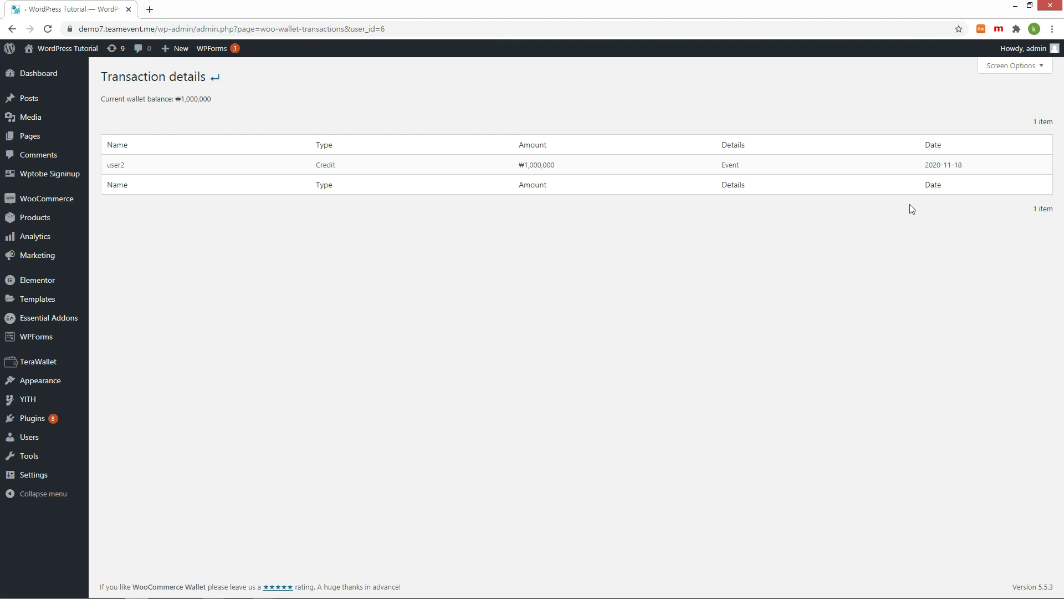
pyautogui.hotkey('alt', 'Left')
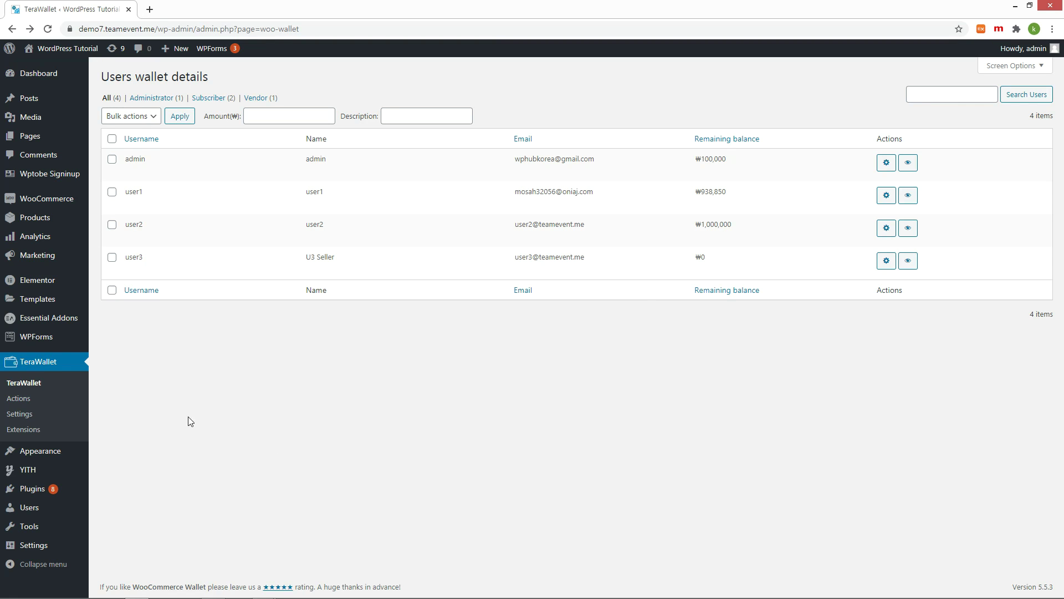
# Enable New user registration auto credit with amount 1000 in TeraWallet Actions and save
pyautogui.click(18, 398)
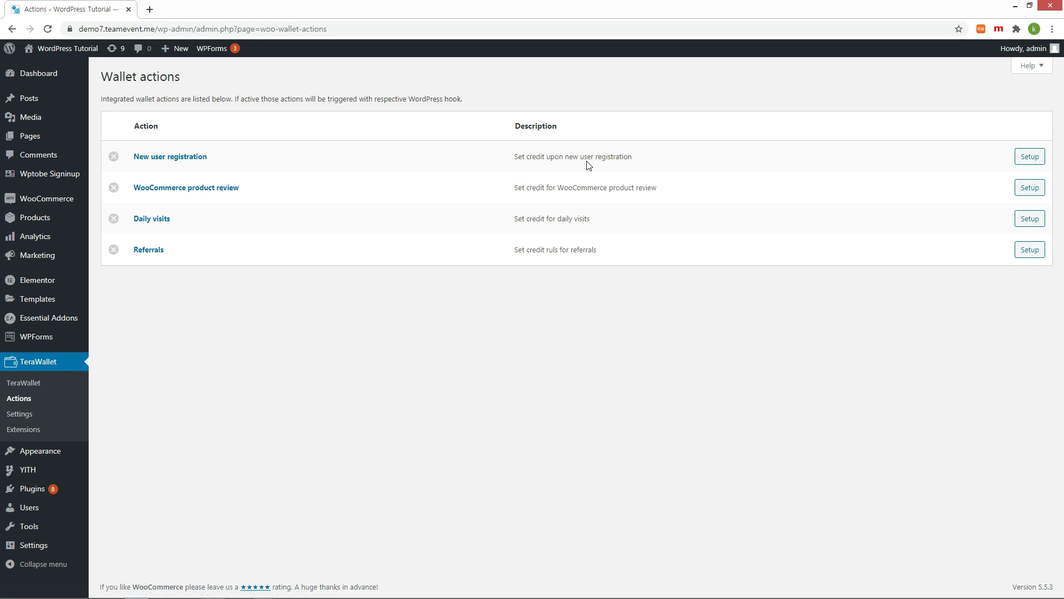
pyautogui.click(1039, 161)
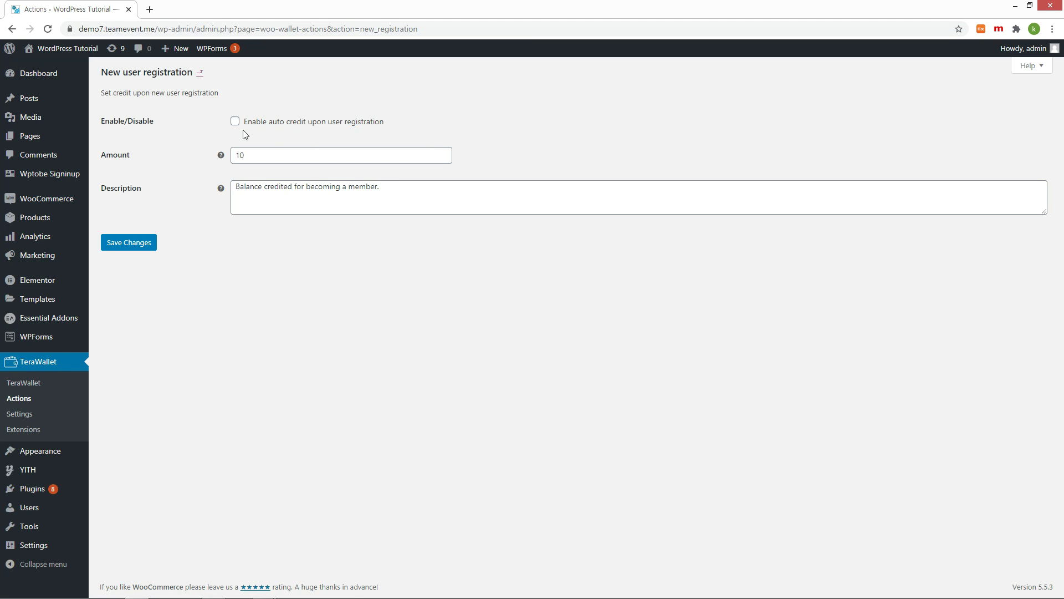
pyautogui.click(236, 123)
pyautogui.click(277, 157)
pyautogui.write('00')
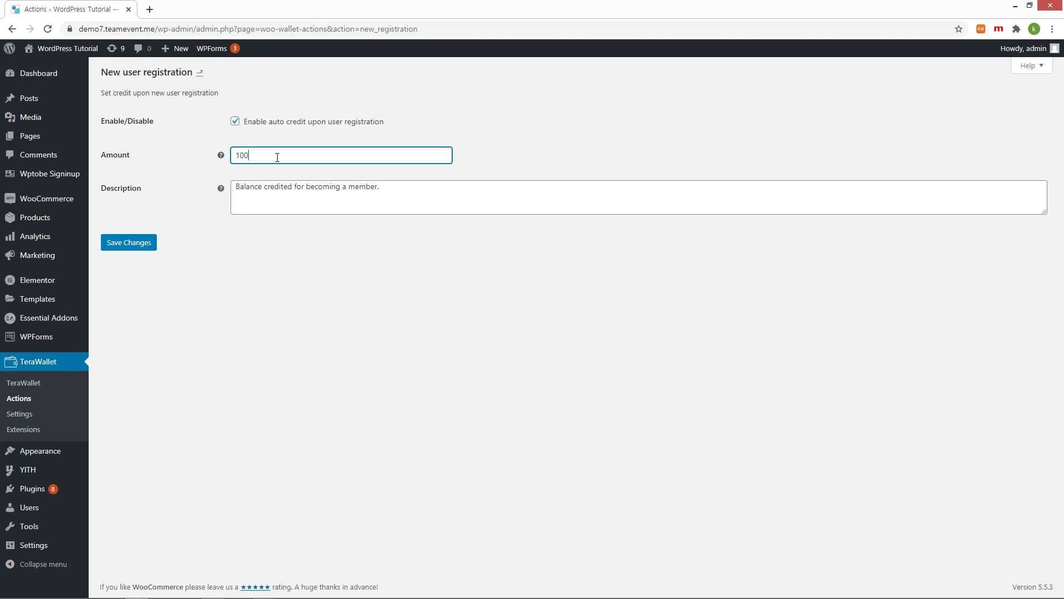
pyautogui.click(129, 243)
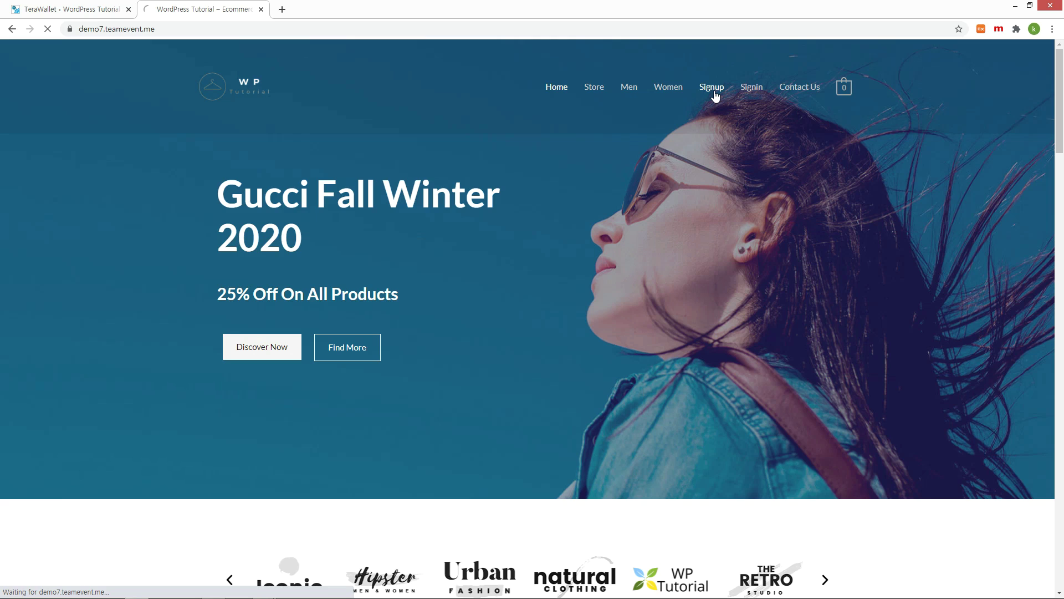
pyautogui.click(714, 92)
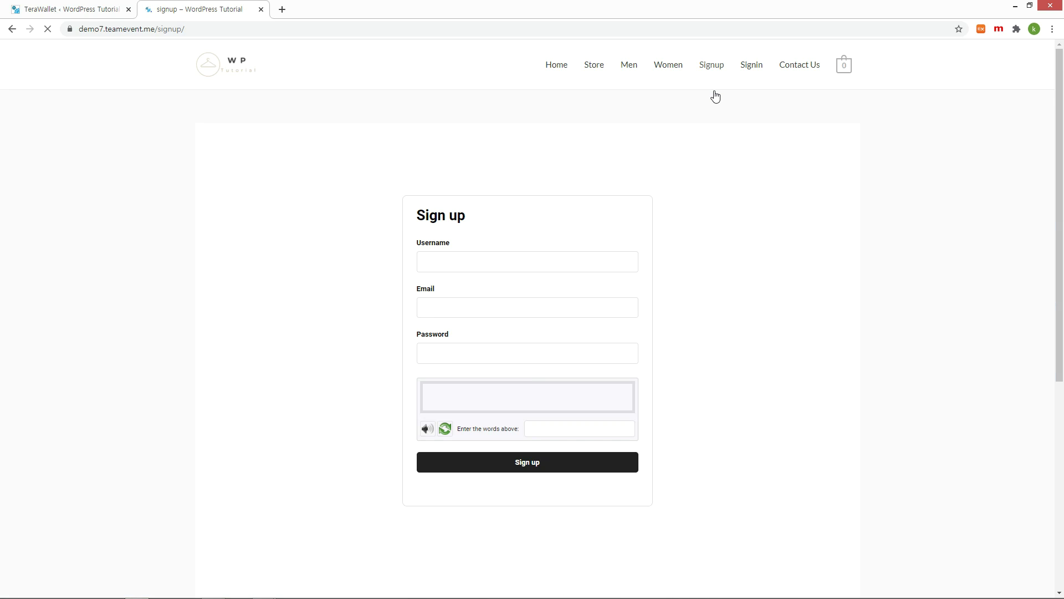
# Sign up test account user4 with email, password and captcha, then return to the admin wallet list
pyautogui.write('user4')
pyautogui.press('Tab')
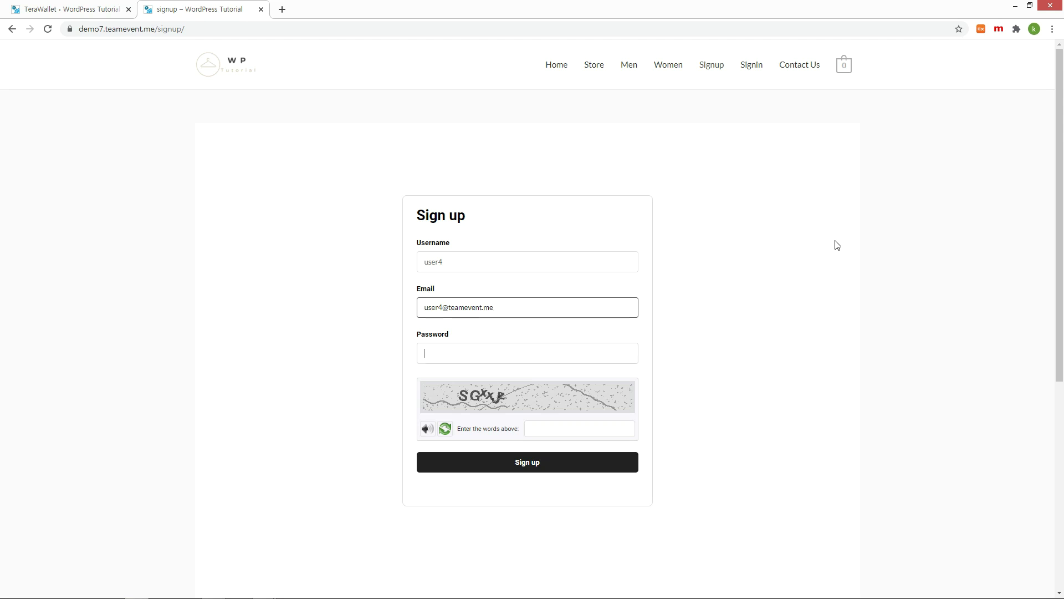
pyautogui.press('Tab')
pyautogui.write('1234')
pyautogui.click(444, 429)
pyautogui.click(568, 425)
pyautogui.write('mrbst')
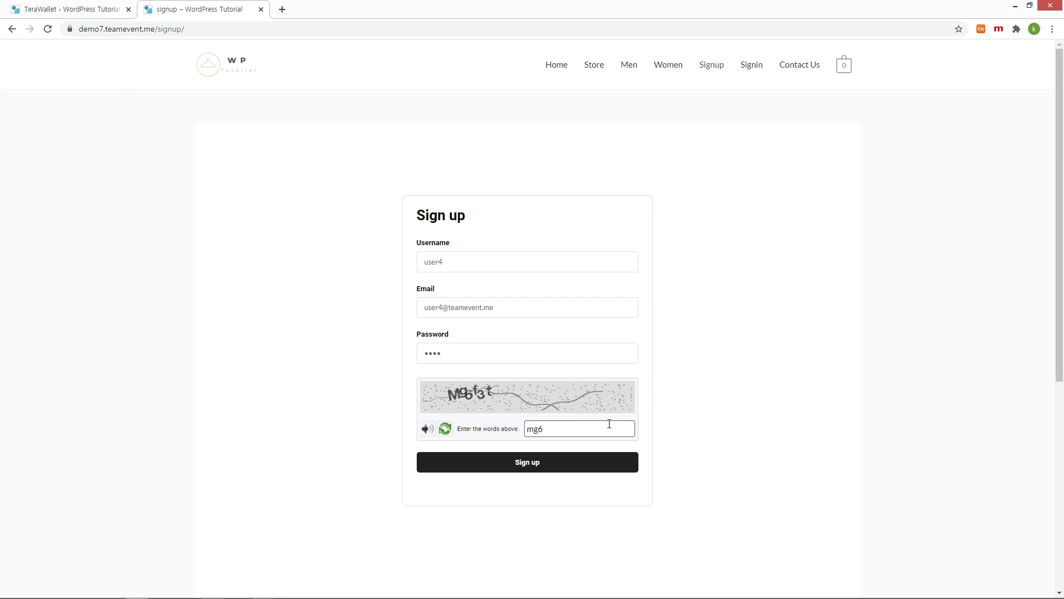
pyautogui.click(563, 464)
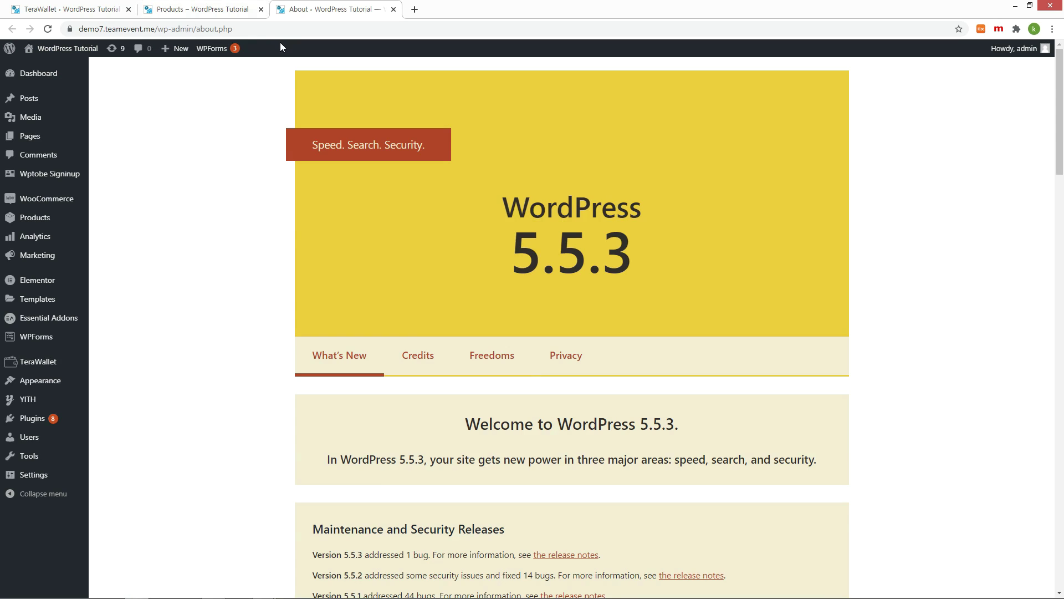
pyautogui.click(58, 365)
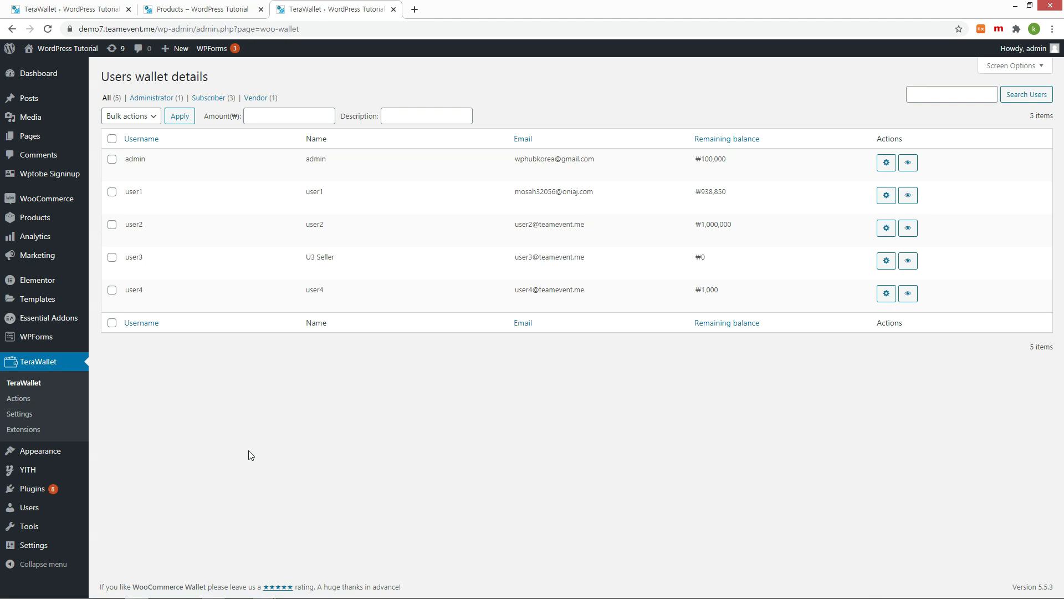
# Highlight the new user's ₩1,000 balance row and other entries in the wallet list
pyautogui.moveTo(120, 291); pyautogui.dragTo(741, 292)
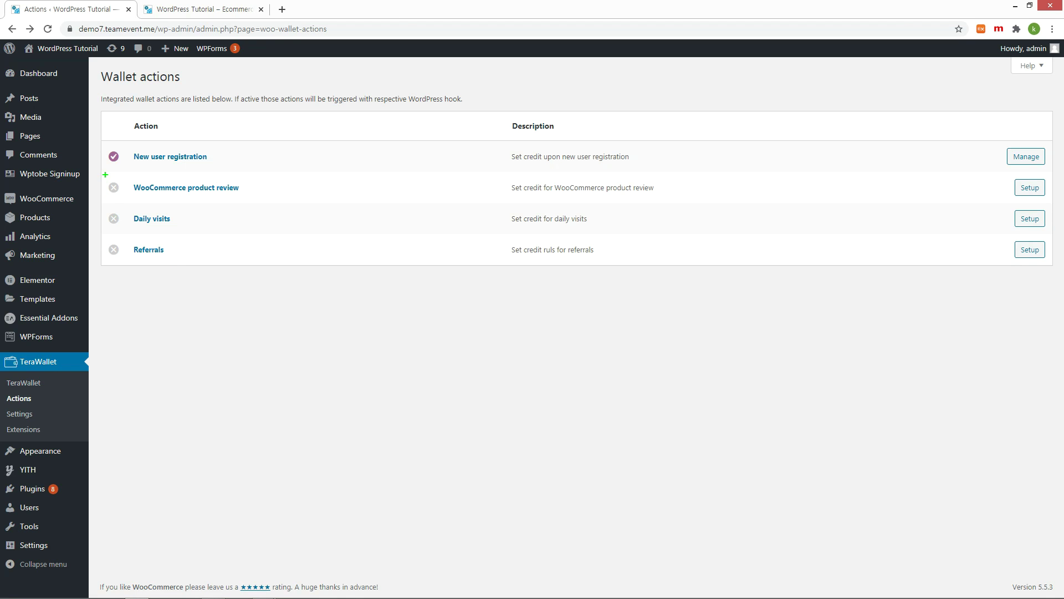
pyautogui.moveTo(105, 176); pyautogui.dragTo(254, 204)
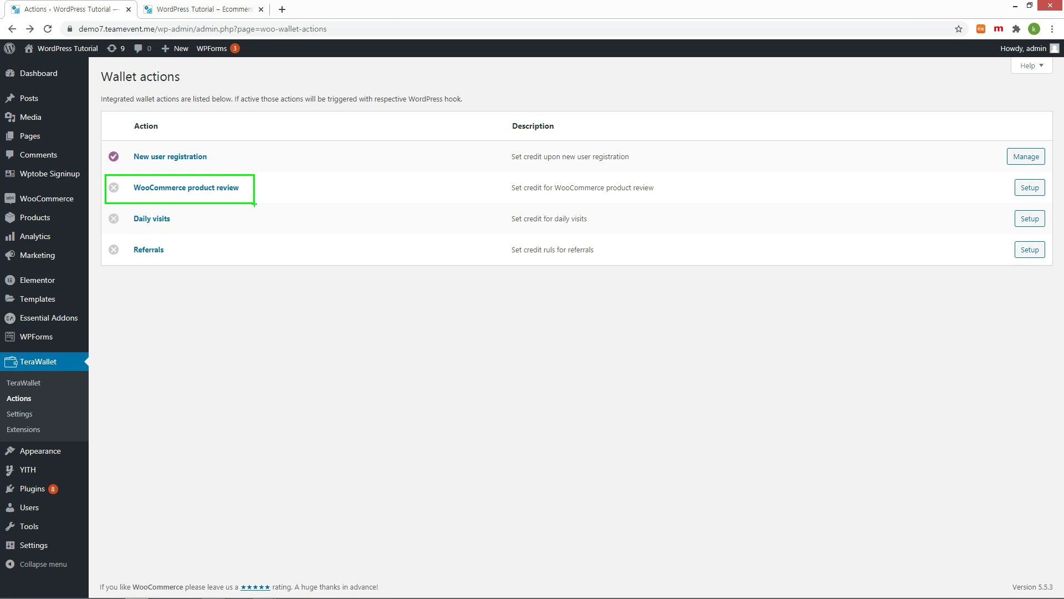
pyautogui.moveTo(102, 235); pyautogui.dragTo(267, 283)
# Turn on Wallet under WooCommerce Settings > Payments and save the changes
pyautogui.moveTo(113, 275)
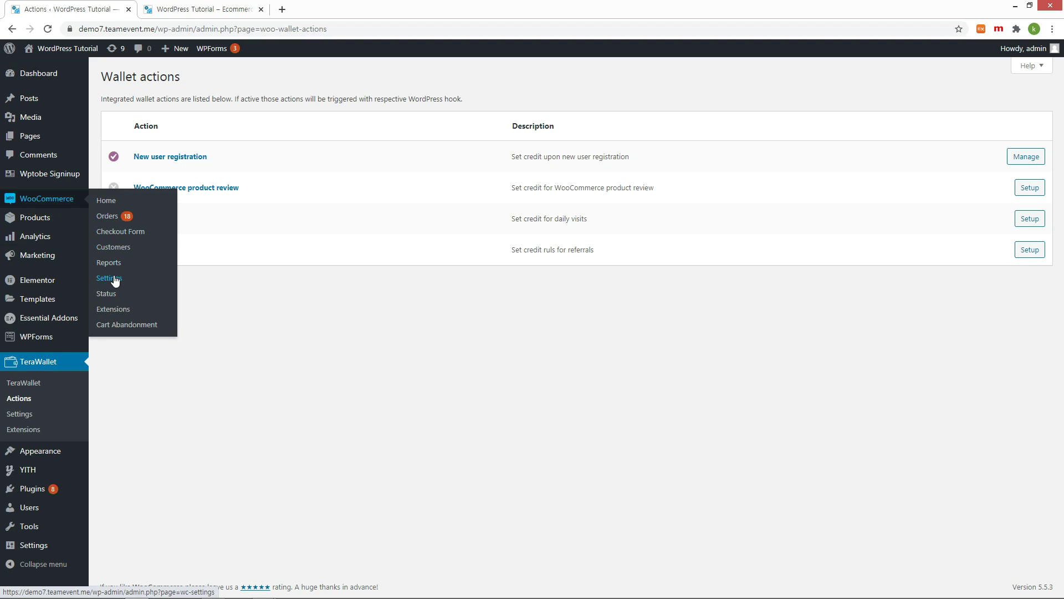
pyautogui.click(117, 283)
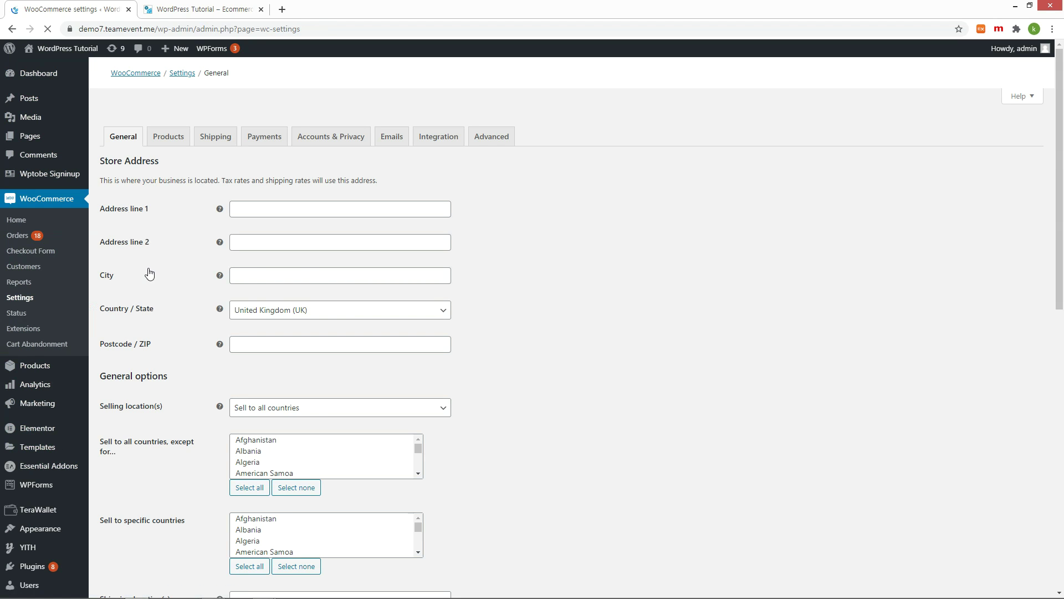
pyautogui.click(262, 128)
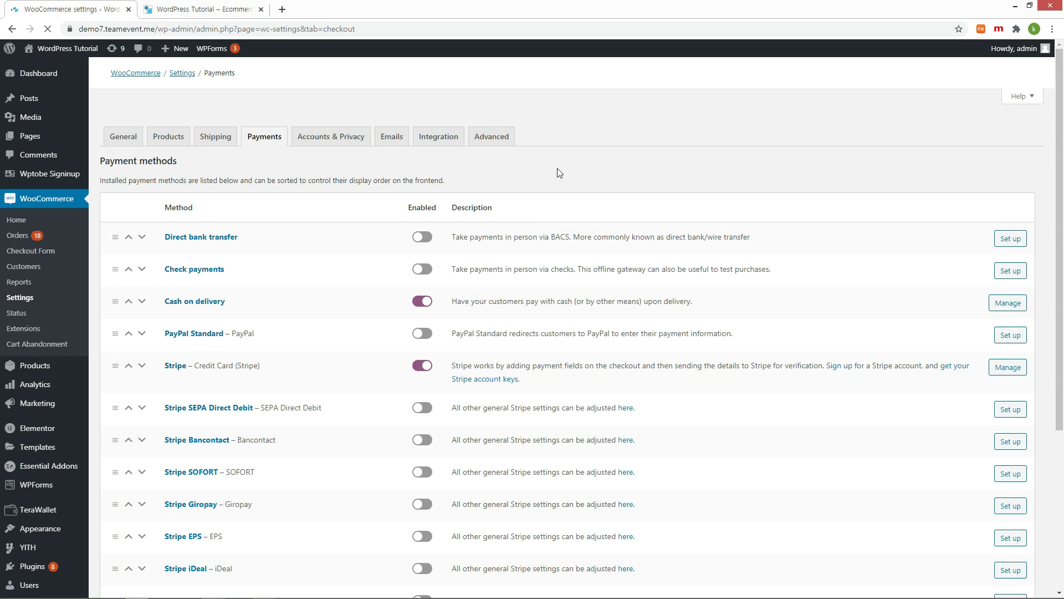
pyautogui.scroll(-5, 491, 294)
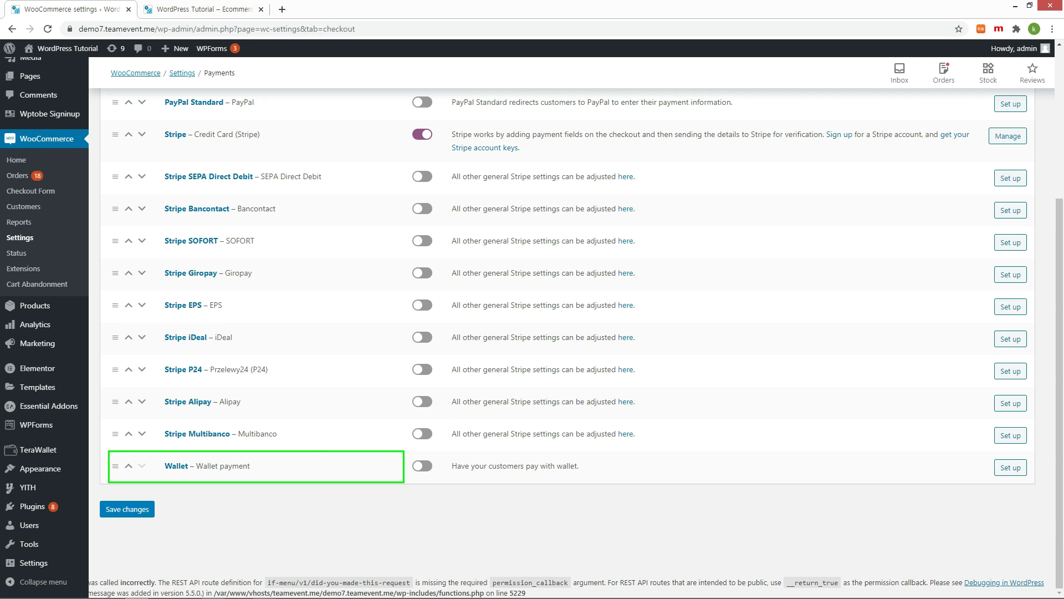
pyautogui.click(425, 470)
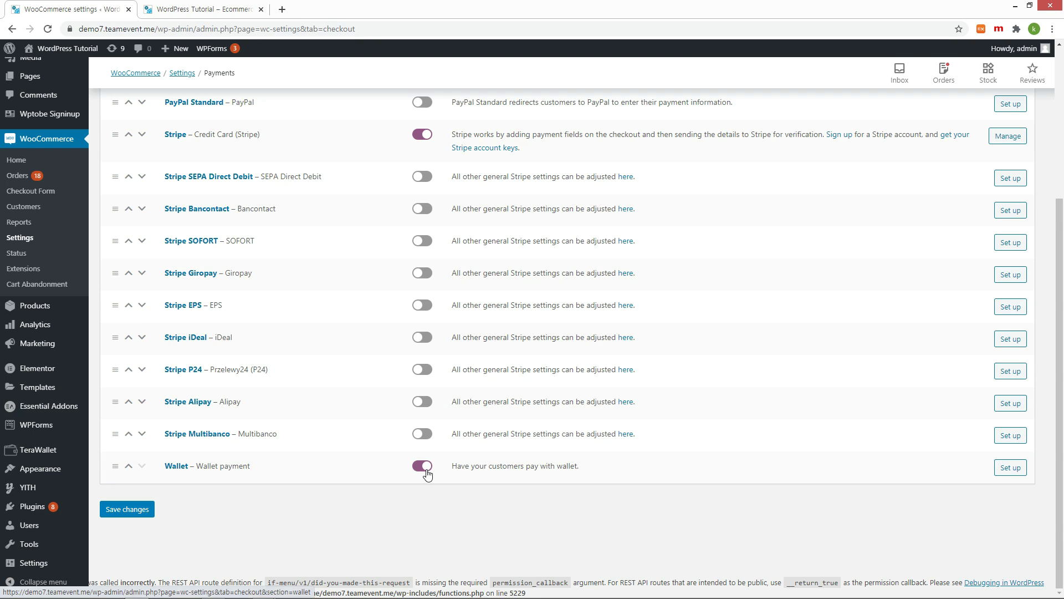
pyautogui.click(127, 509)
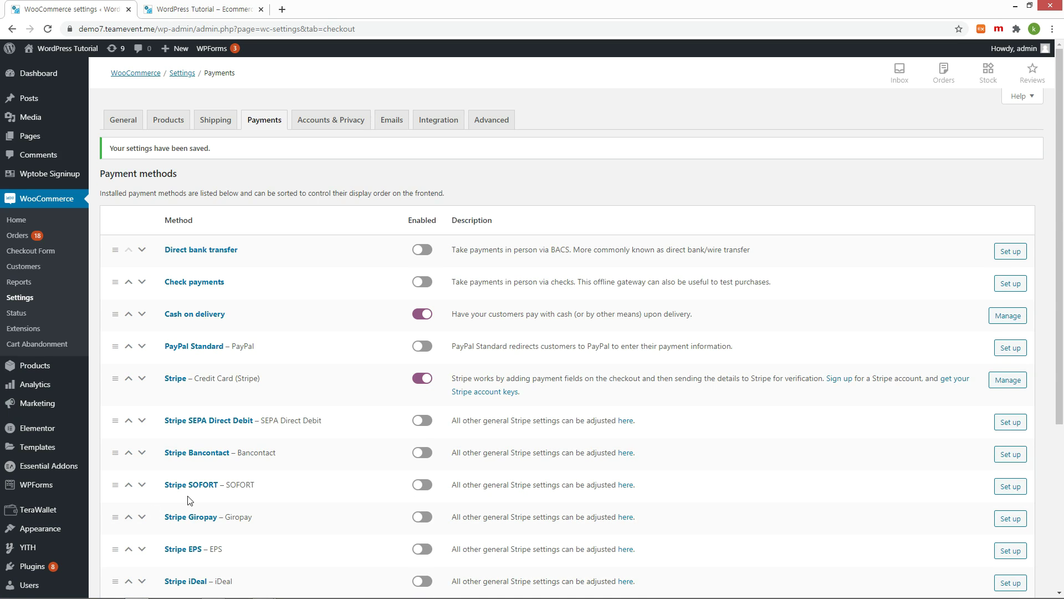
pyautogui.scroll(-5, 183, 499)
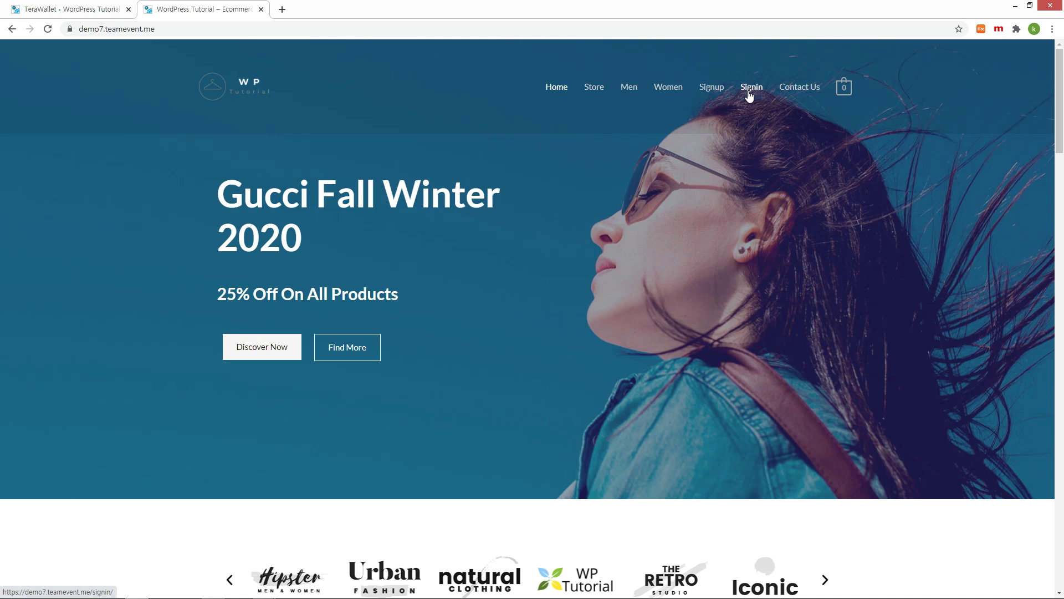
pyautogui.click(750, 88)
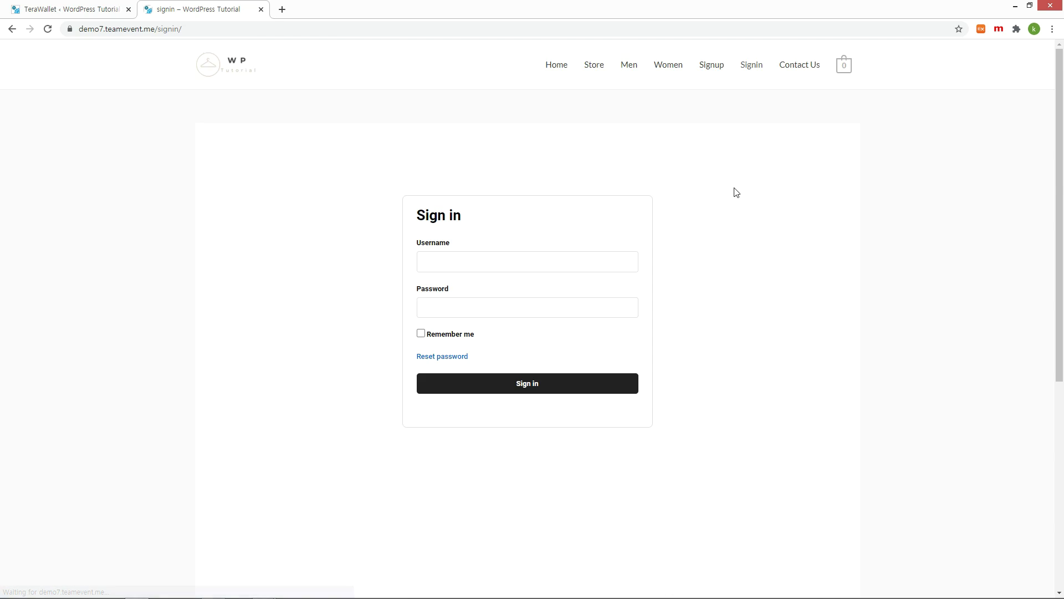
# Sign in to the storefront as user2 with the account password
pyautogui.click(580, 261)
pyautogui.write('user2')
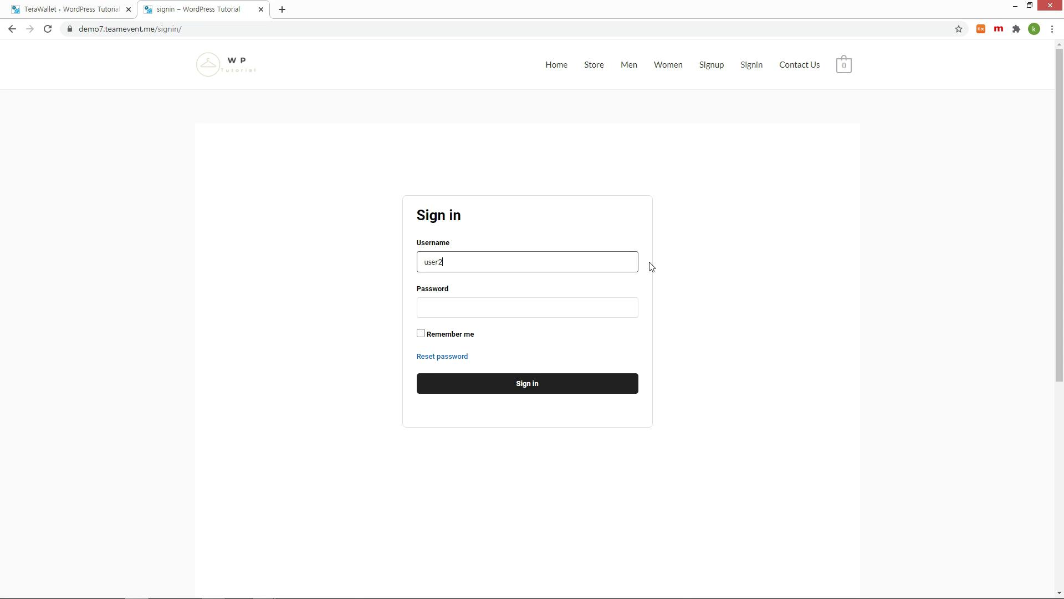
pyautogui.press('Tab')
pyautogui.write('1234')
pyautogui.press('Return')
# Check the customer's ₩1,000,000 balance under Account > My Wallet
pyautogui.click(740, 70)
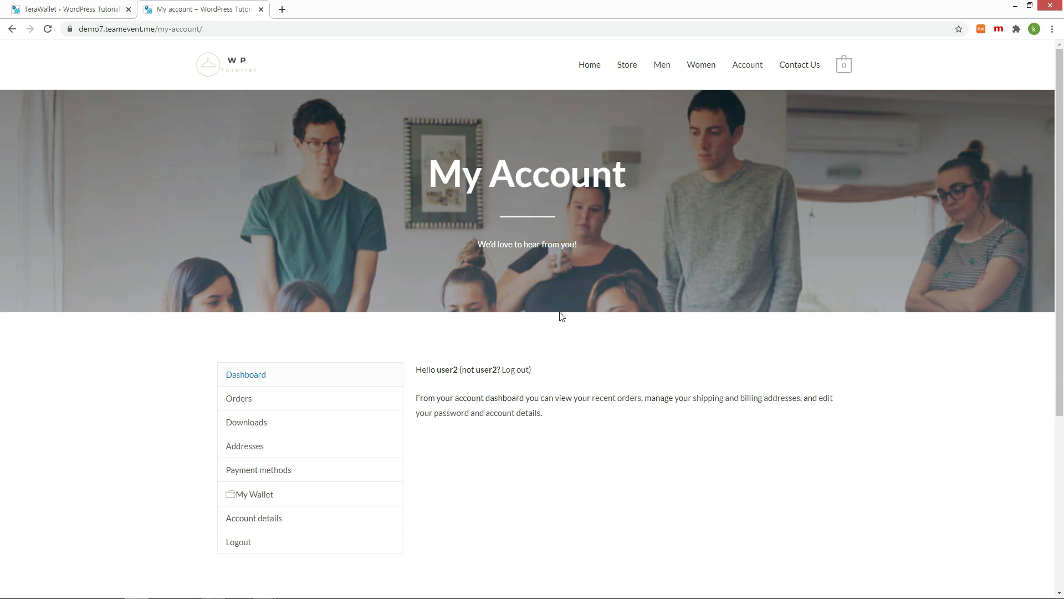
pyautogui.click(263, 499)
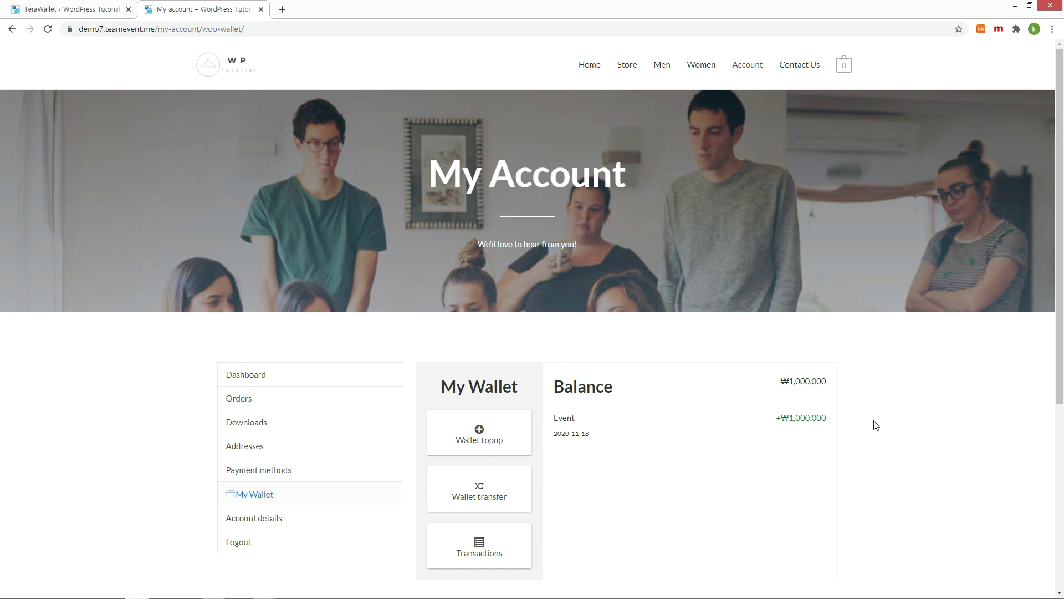
pyautogui.scroll(-2, 876, 425)
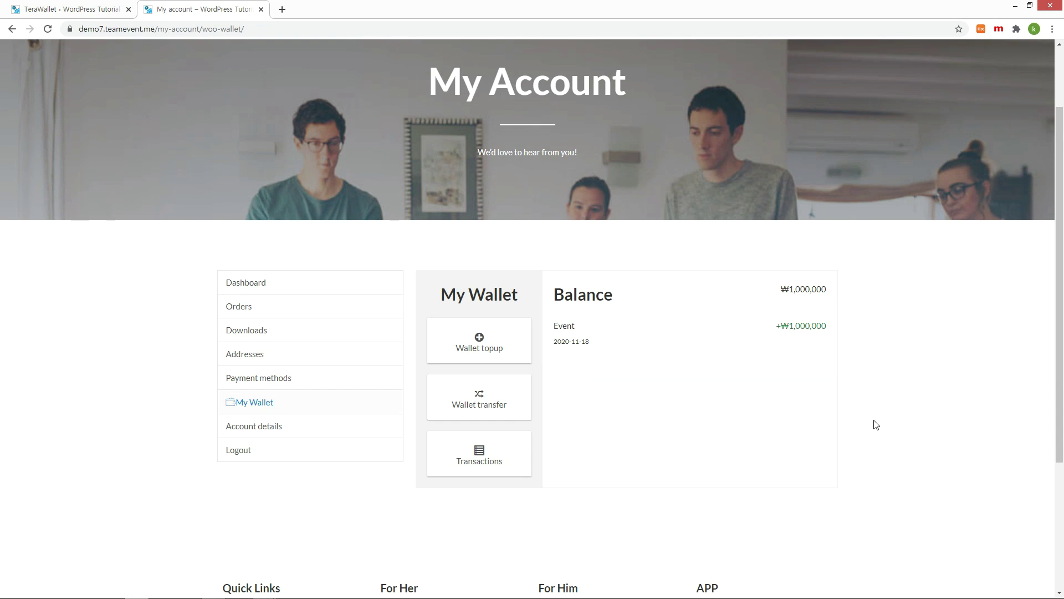
pyautogui.scroll(2, 754, 249)
pyautogui.click(629, 66)
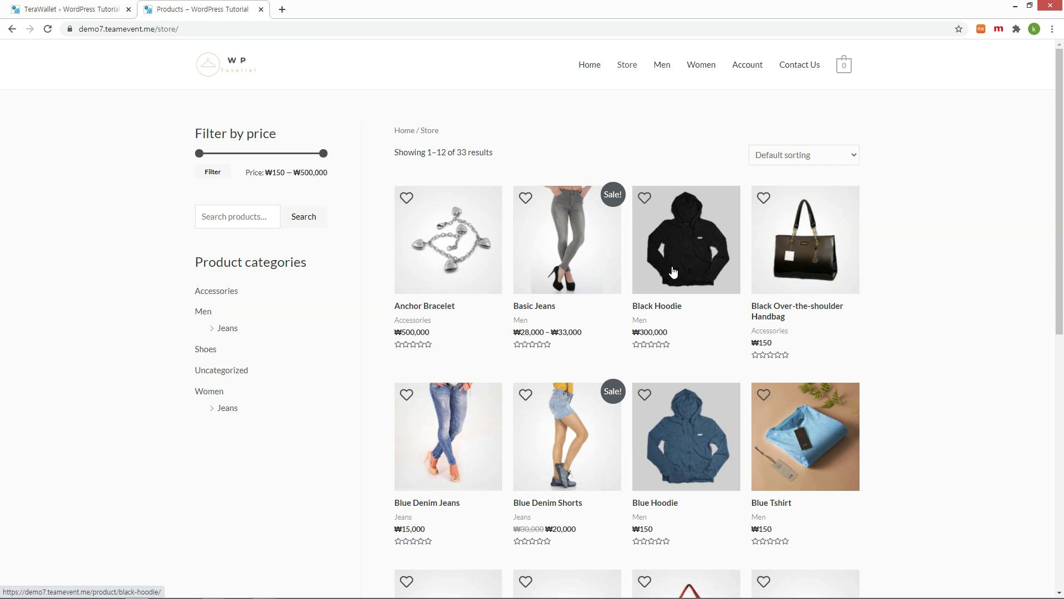
# Order the ₩500,000 Anchor Bracelet through the cart and checkout, paying with Wallet
pyautogui.click(455, 241)
pyautogui.click(627, 282)
pyautogui.click(813, 146)
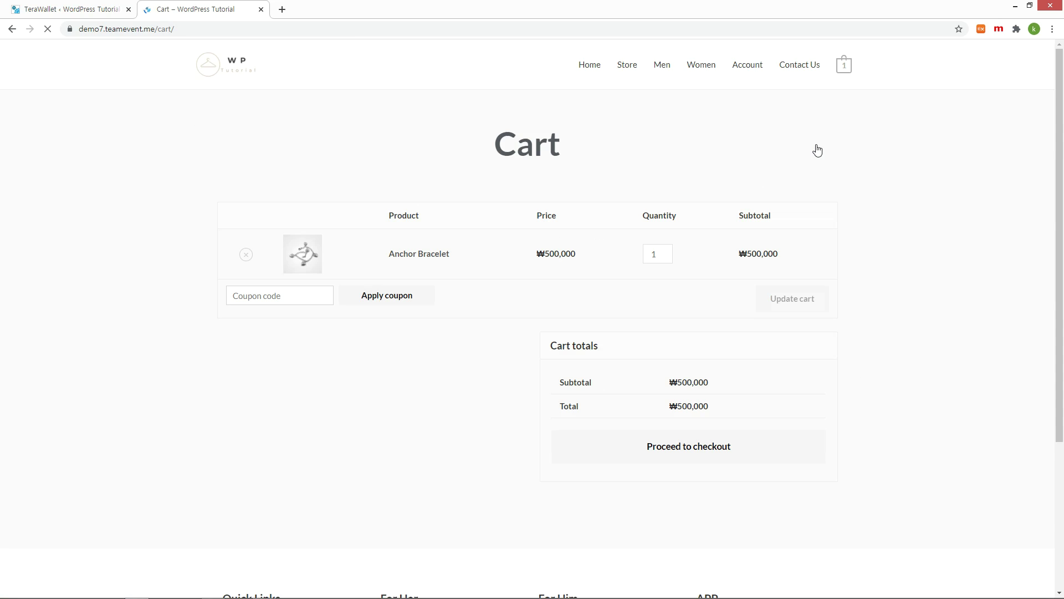
pyautogui.click(679, 448)
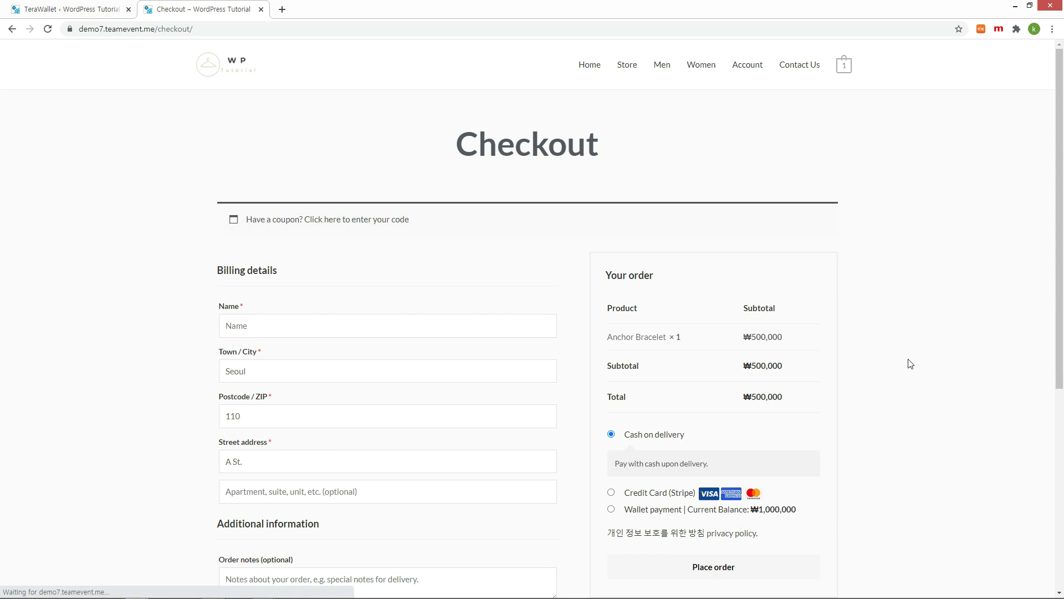
pyautogui.scroll(-2, 912, 371)
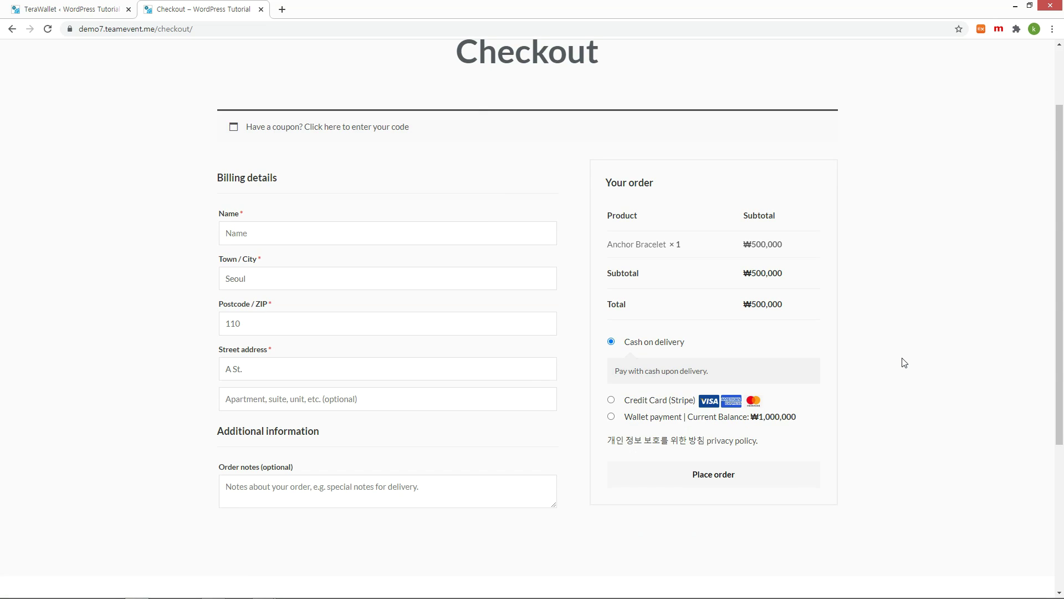
pyautogui.click(611, 416)
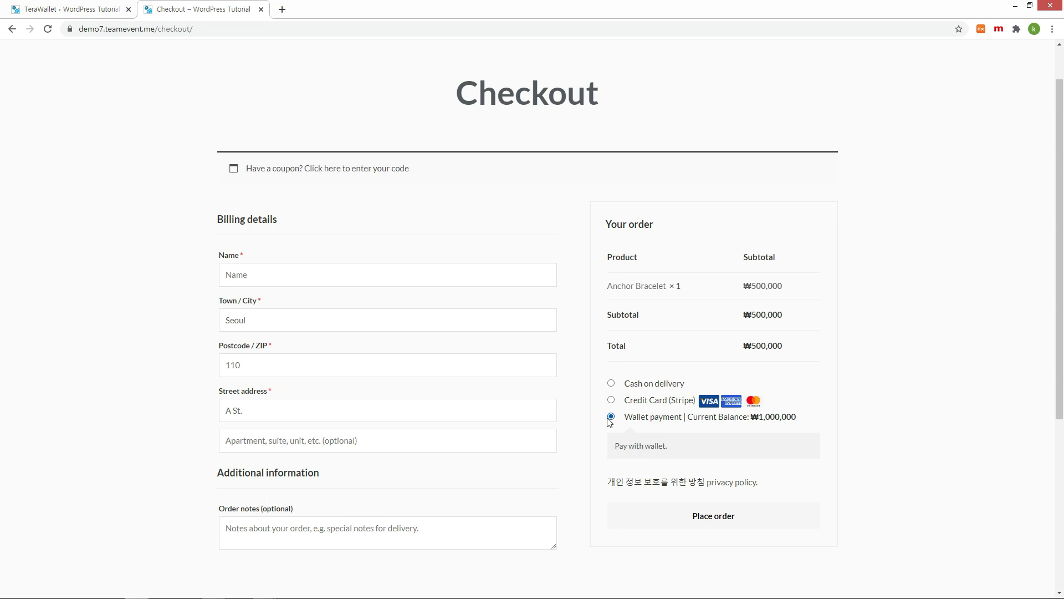
pyautogui.click(699, 516)
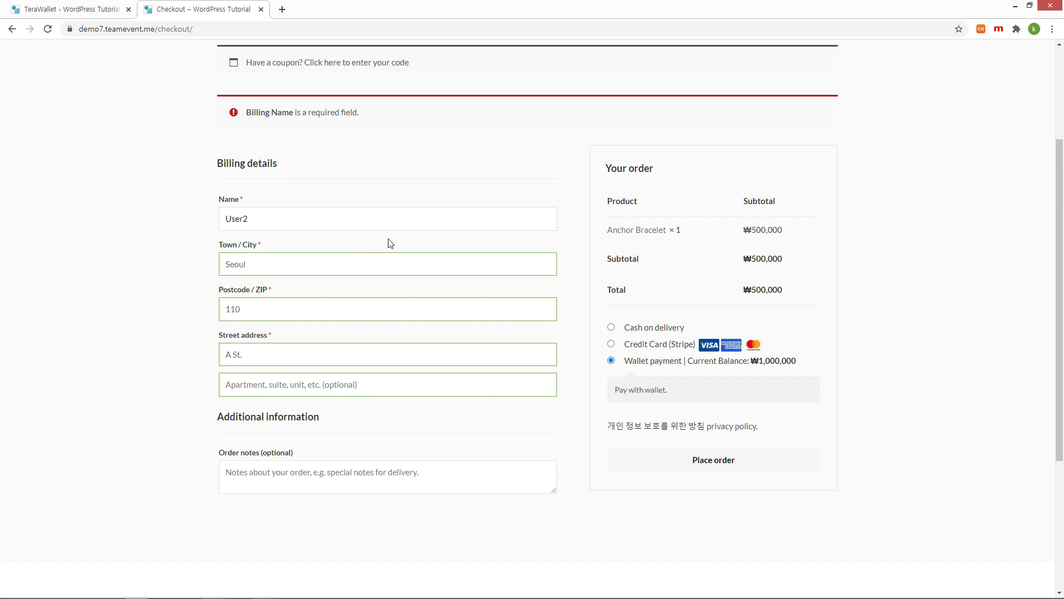
pyautogui.click(684, 462)
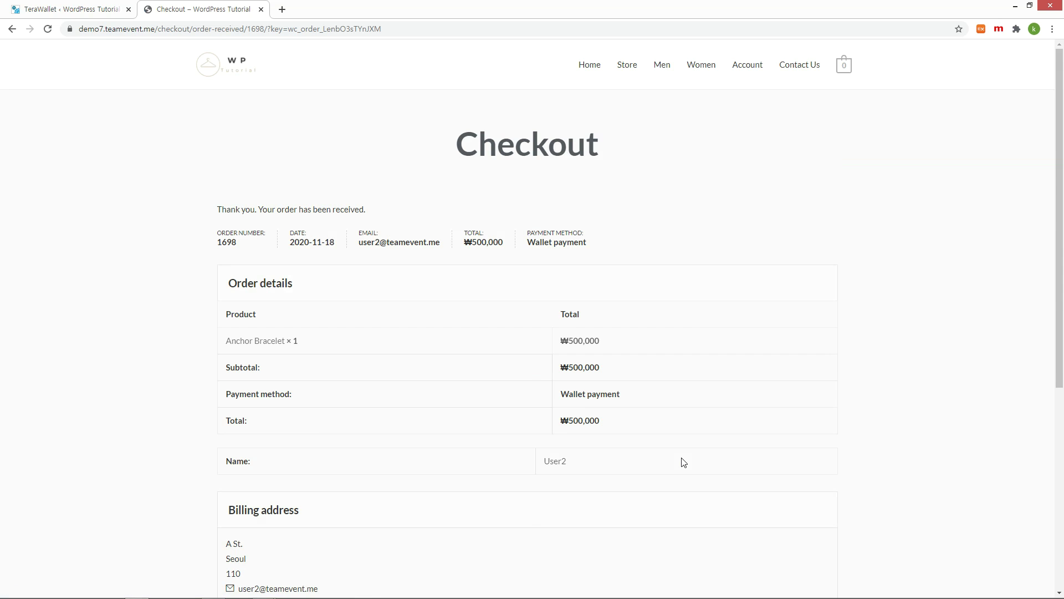
pyautogui.click(747, 70)
# Confirm the wallet shows ₩500,000, then enter a 100000 Wallet topup amount
pyautogui.click(254, 502)
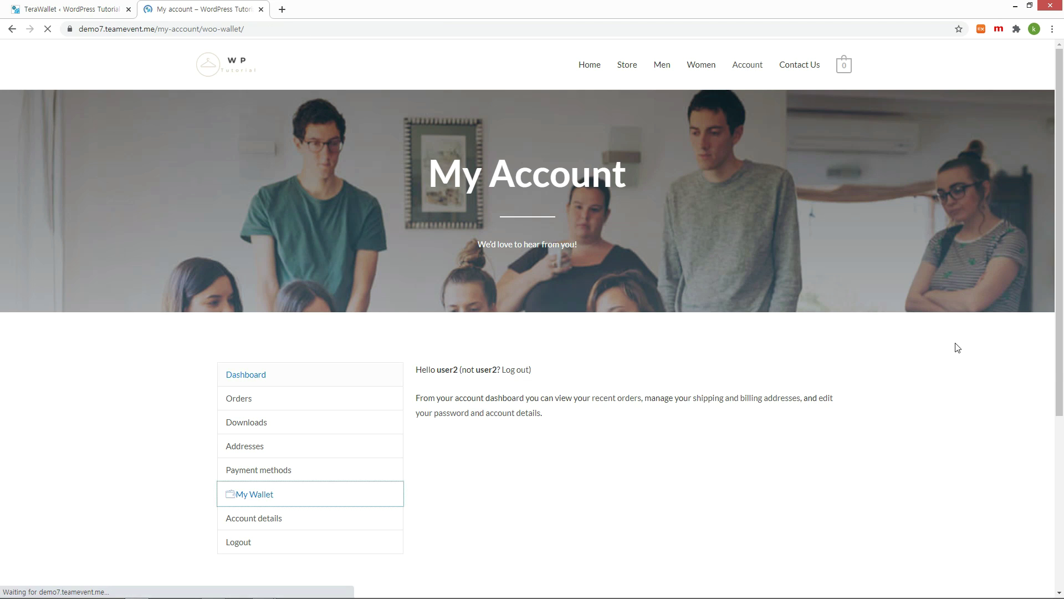
pyautogui.scroll(-3, 919, 354)
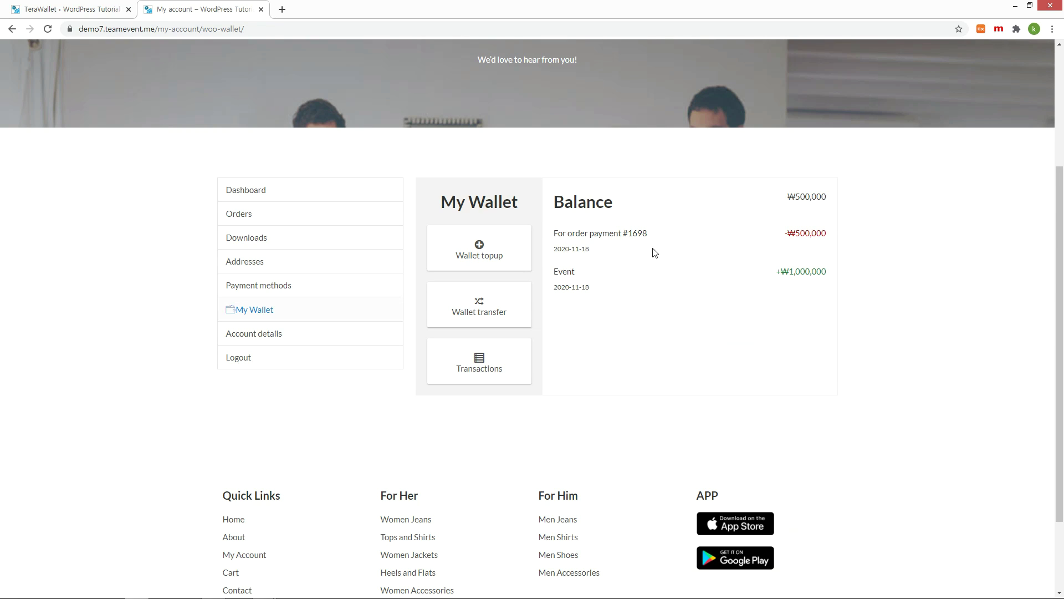
pyautogui.click(474, 249)
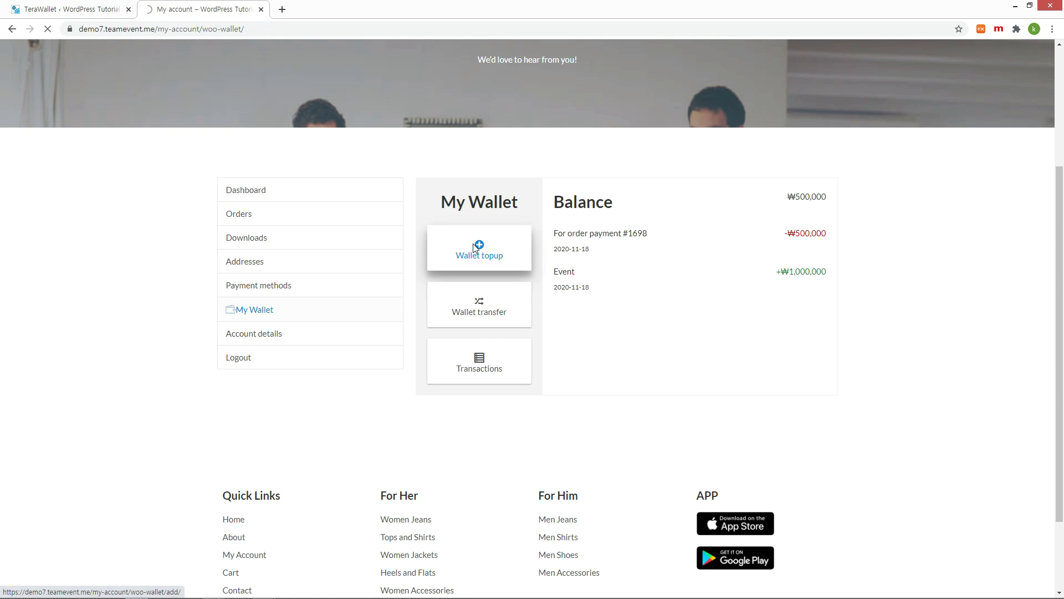
pyautogui.write('10')
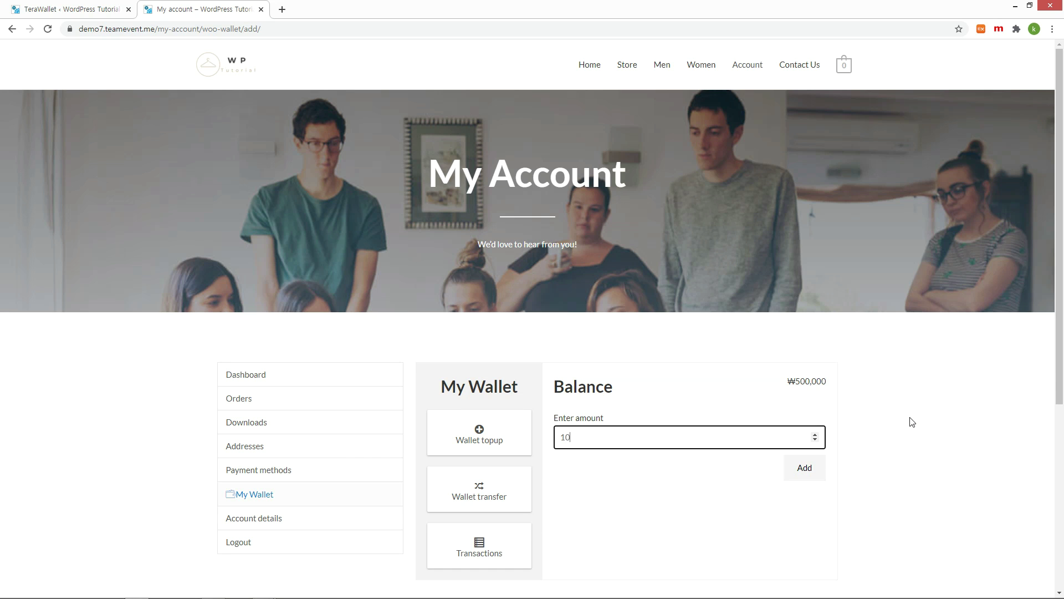
pyautogui.write('0000')
pyautogui.scroll(-2, 910, 490)
# Check out the ₩100,000 top-up with a billing name and the copied test card details
pyautogui.click(814, 385)
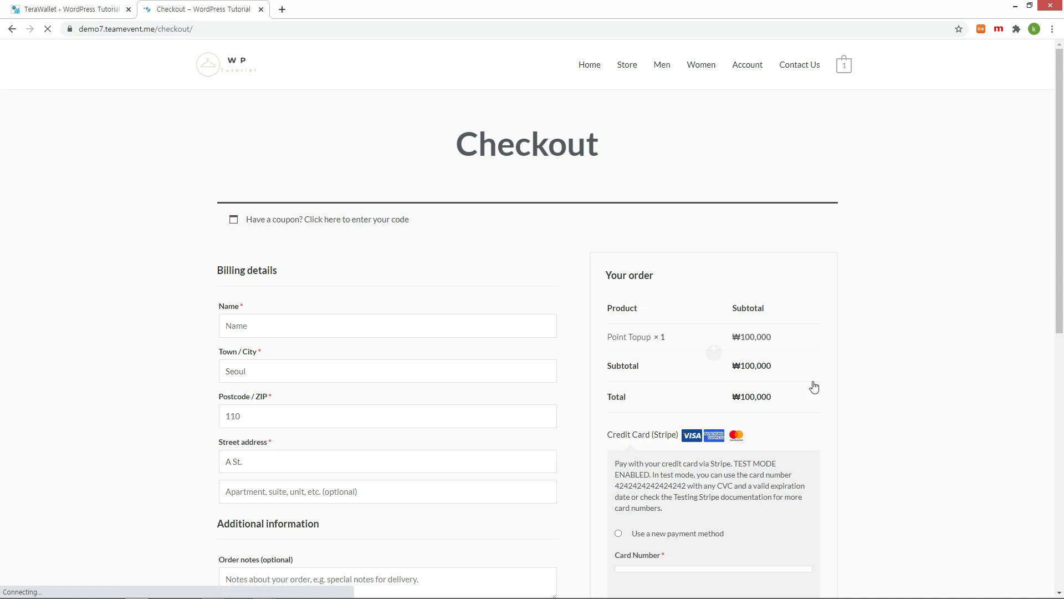
pyautogui.scroll(-2, 811, 384)
pyautogui.click(444, 243)
pyautogui.write('User2 Points')
pyautogui.scroll(-2, 882, 330)
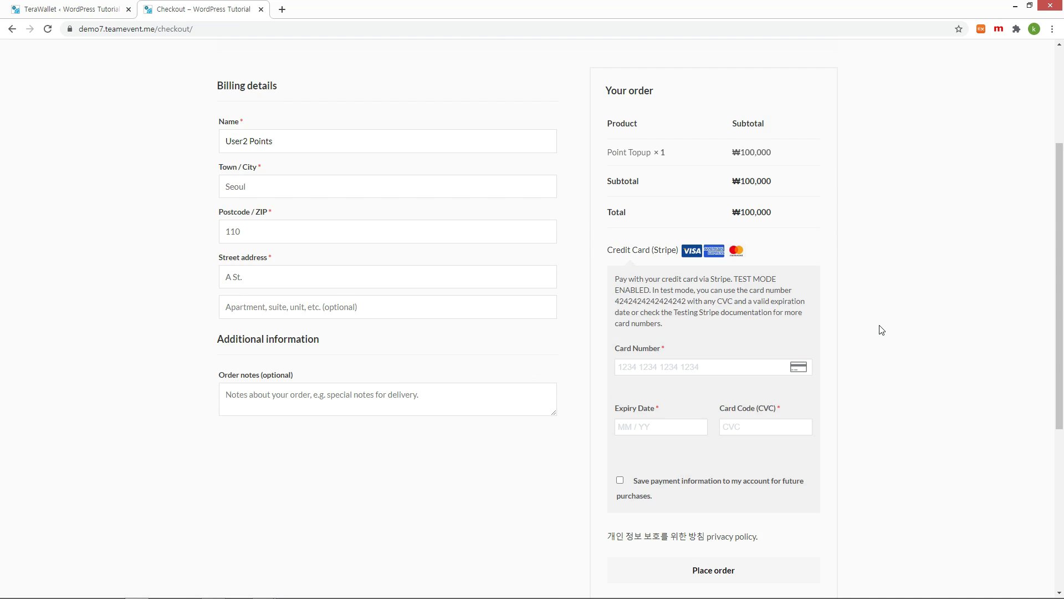
pyautogui.doubleClick(650, 301)
pyautogui.hotkey('ctrl', 'c')
pyautogui.click(698, 366)
pyautogui.hotkey('ctrl', 'v')
pyautogui.scroll(-2, 842, 327)
pyautogui.write('0123123')
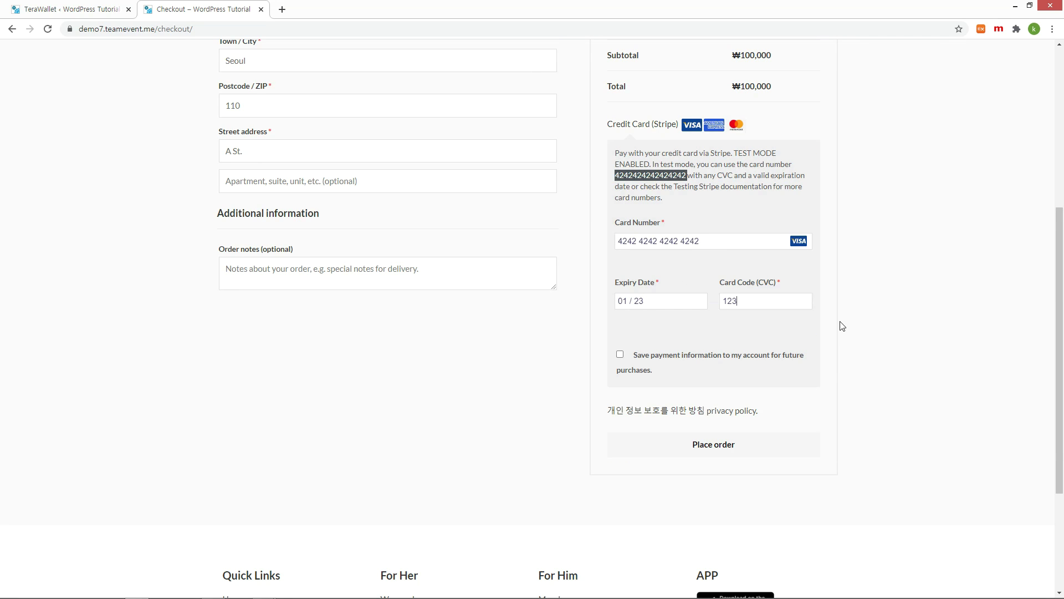
pyautogui.click(708, 445)
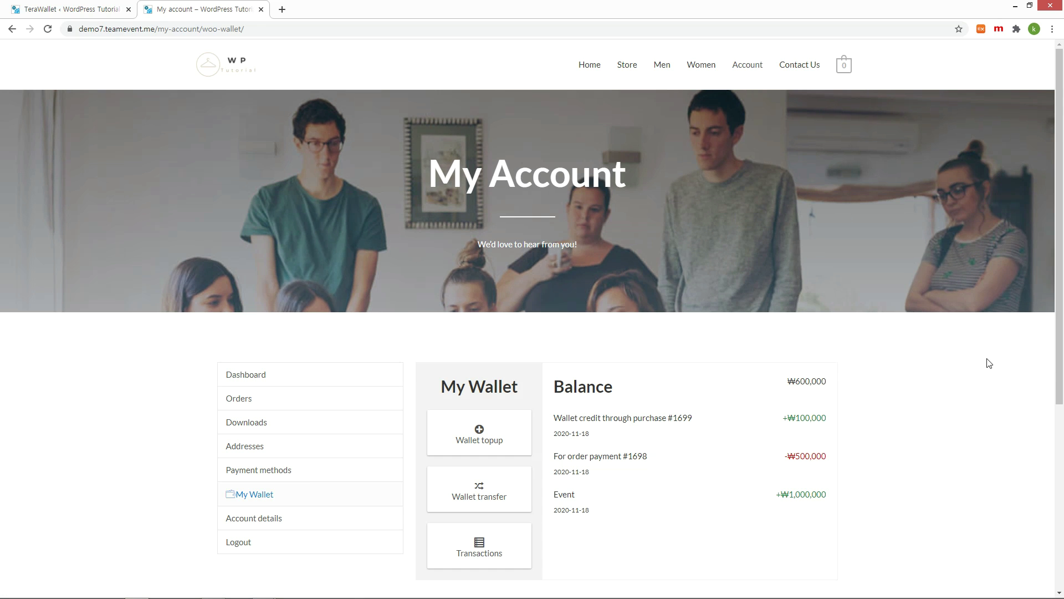
# Highlight the new ₩600,000 wallet balance, then return to the wallet admin tab
pyautogui.moveTo(552, 390); pyautogui.dragTo(832, 384)
pyautogui.click(833, 385)
pyautogui.tripleClick(831, 383)
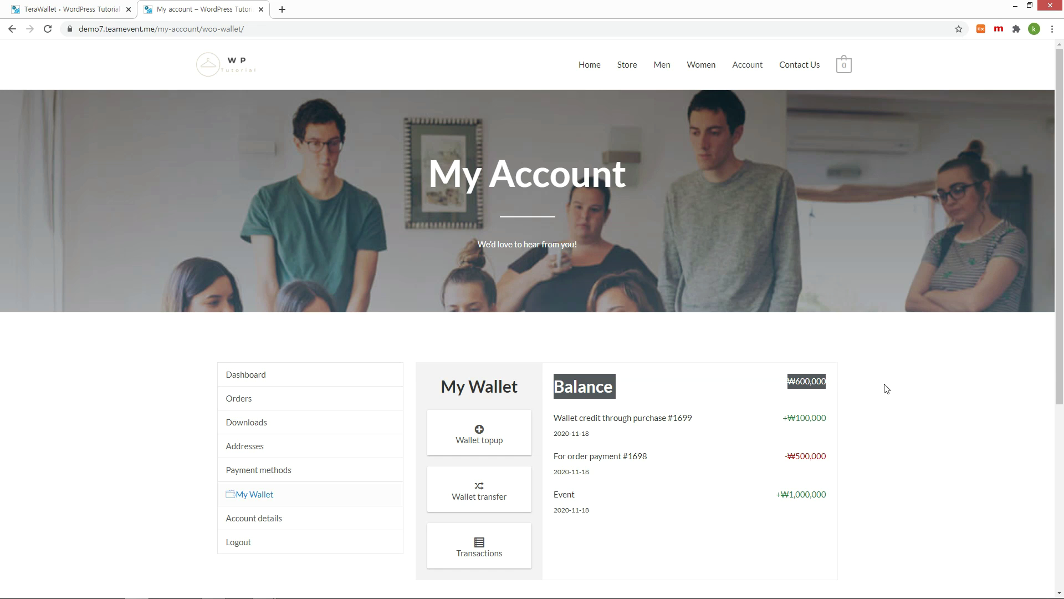
pyautogui.click(904, 391)
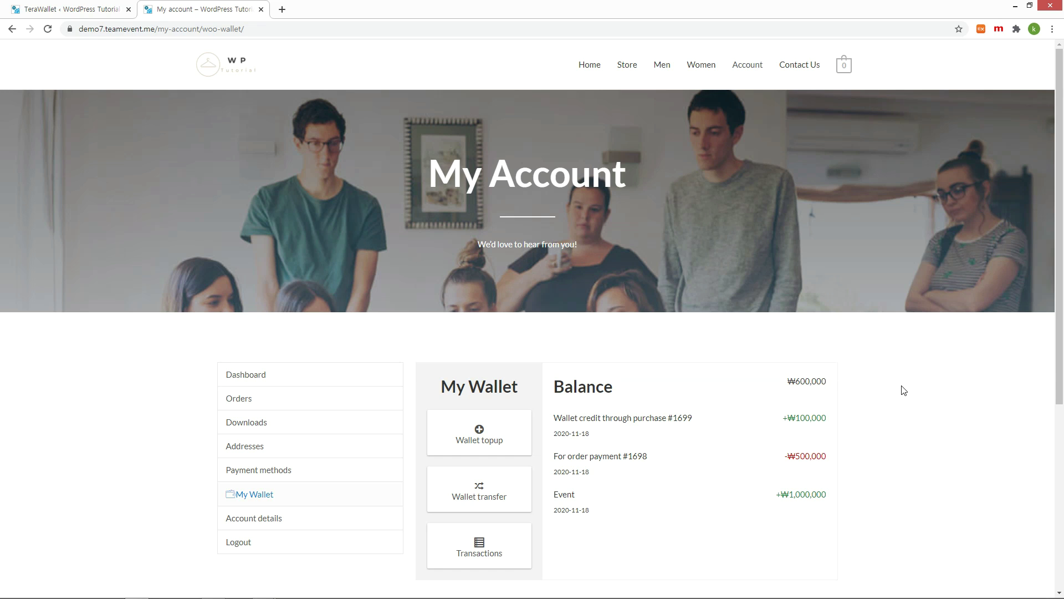
pyautogui.hotkey('ctrl', 'pageup')
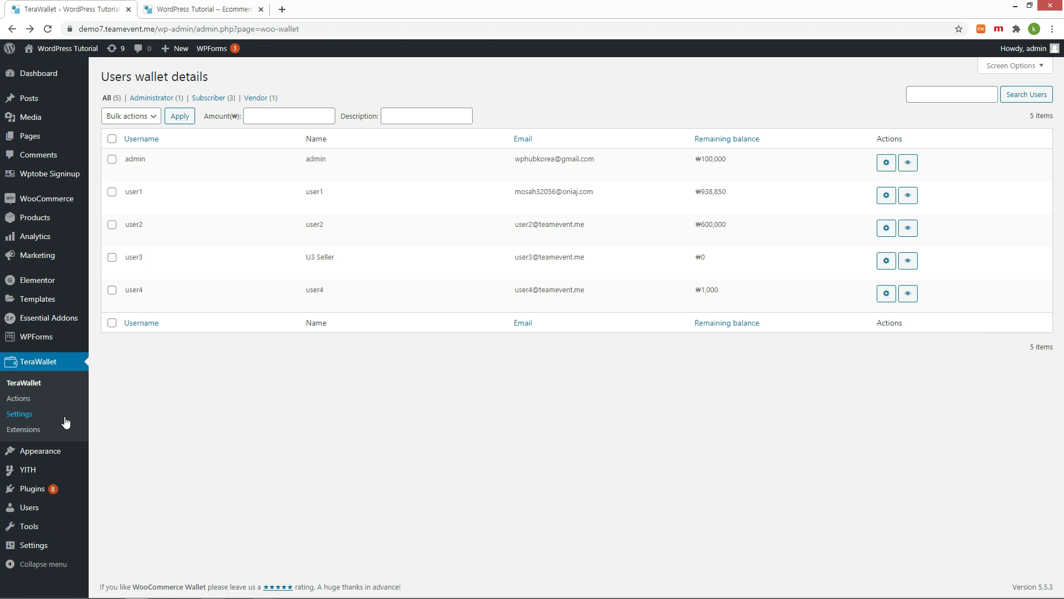
# Change TeraWallet's Minimum Topup Amount to 200000 in General settings and save
pyautogui.click(26, 415)
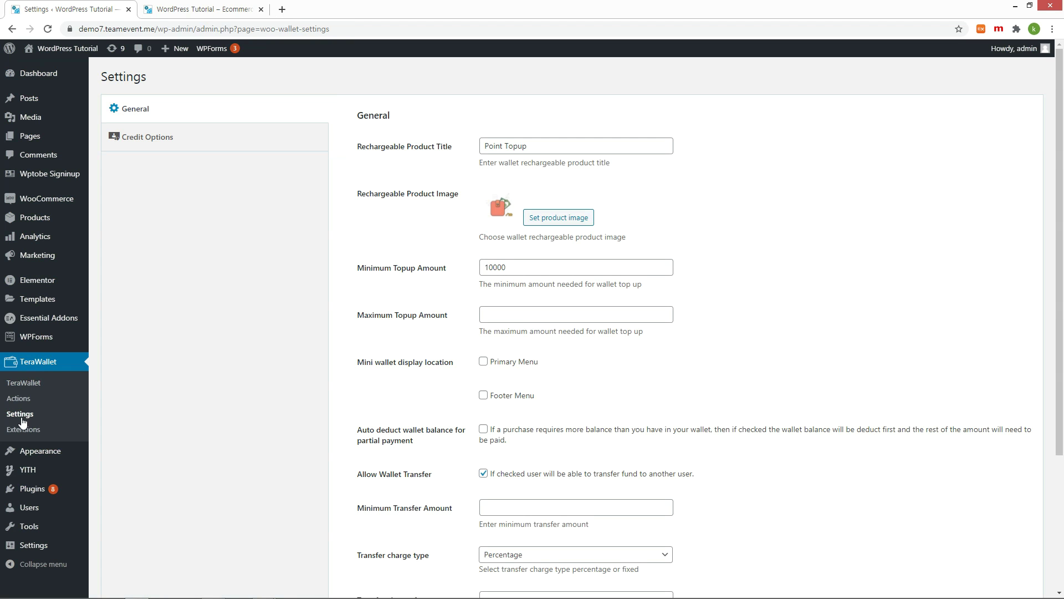
pyautogui.moveTo(484, 267); pyautogui.dragTo(490, 267)
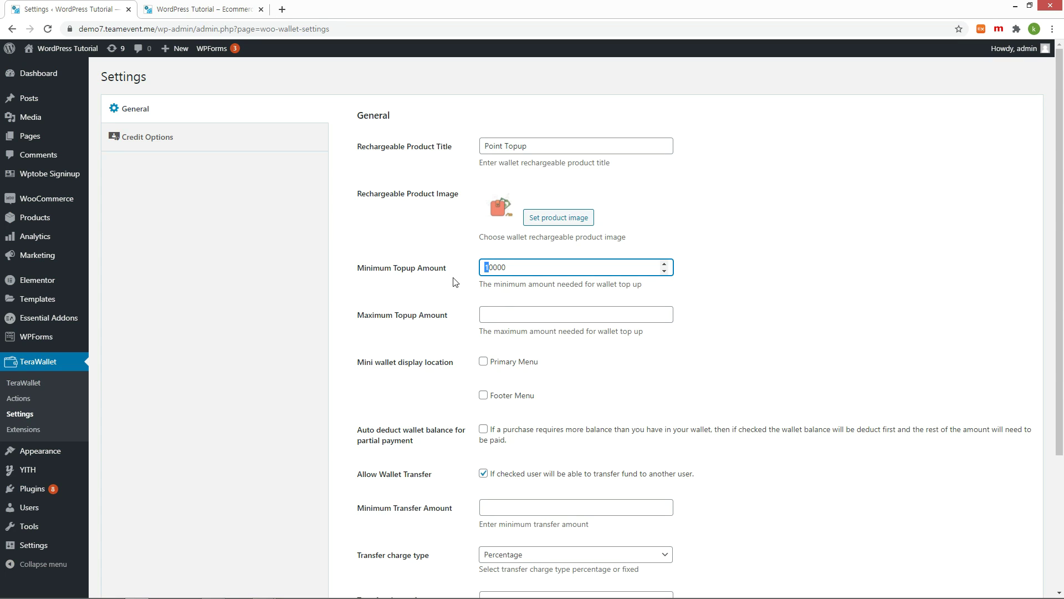
pyautogui.write('20')
pyautogui.scroll(-3, 498, 380)
pyautogui.click(375, 541)
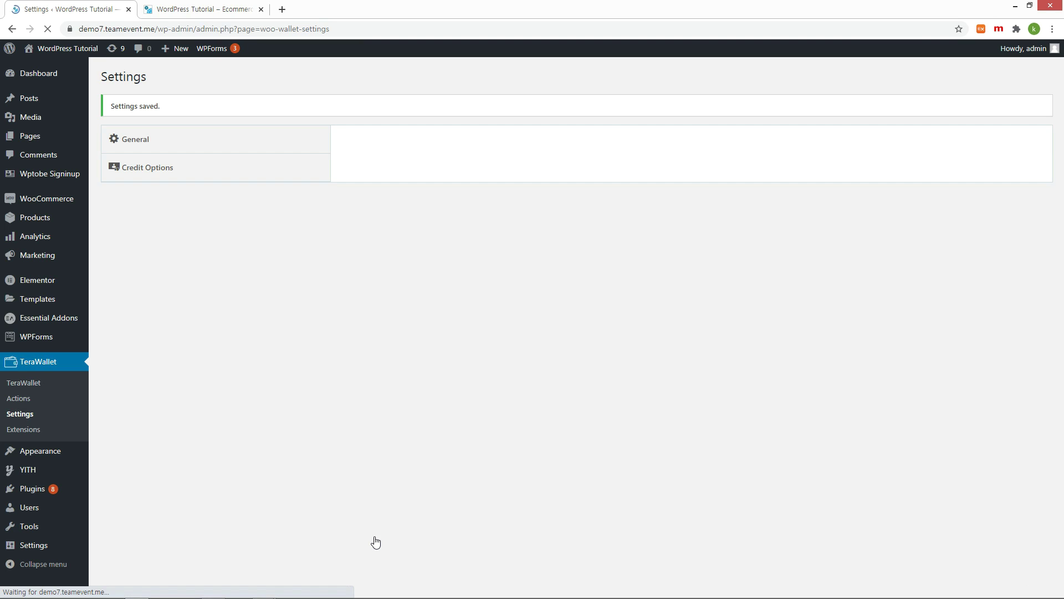
# Submit a 100000 wallet top-up on the storefront and see it rejected as below 200000
pyautogui.hotkey('ctrl', 'Tab')
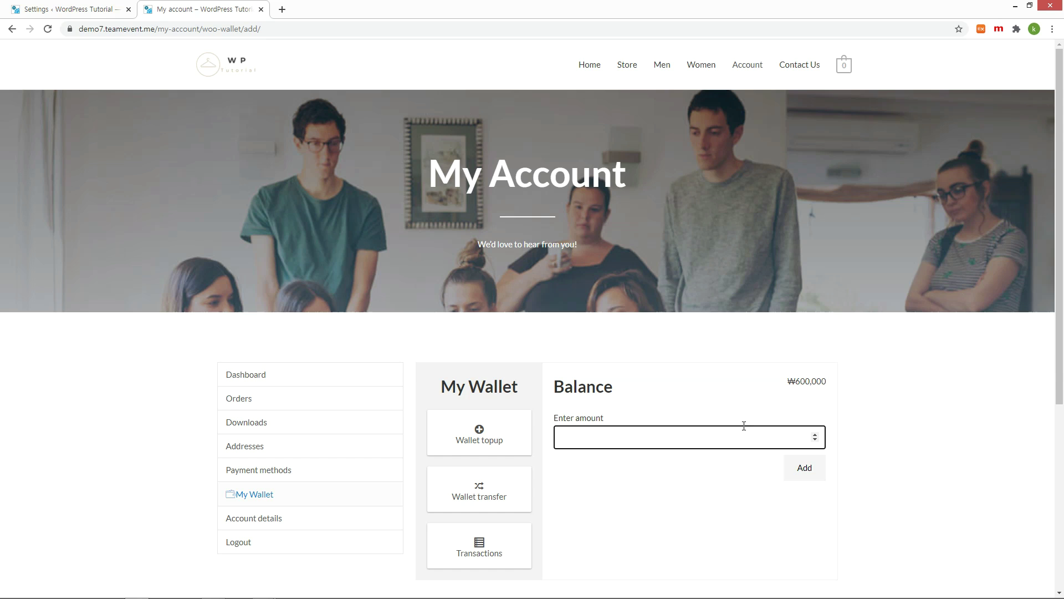
pyautogui.click(744, 426)
pyautogui.write('100000')
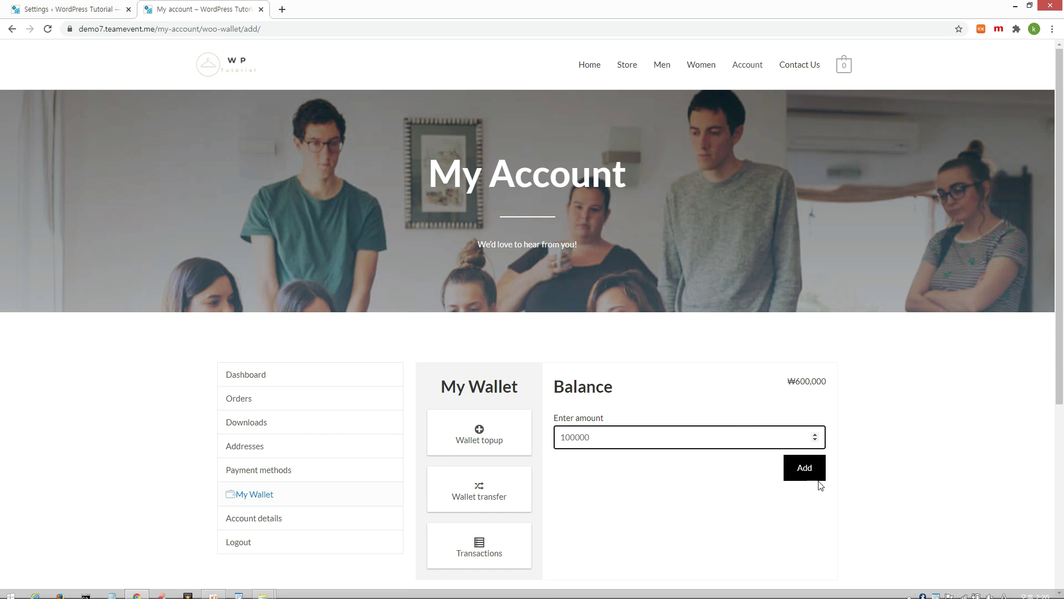
pyautogui.click(805, 469)
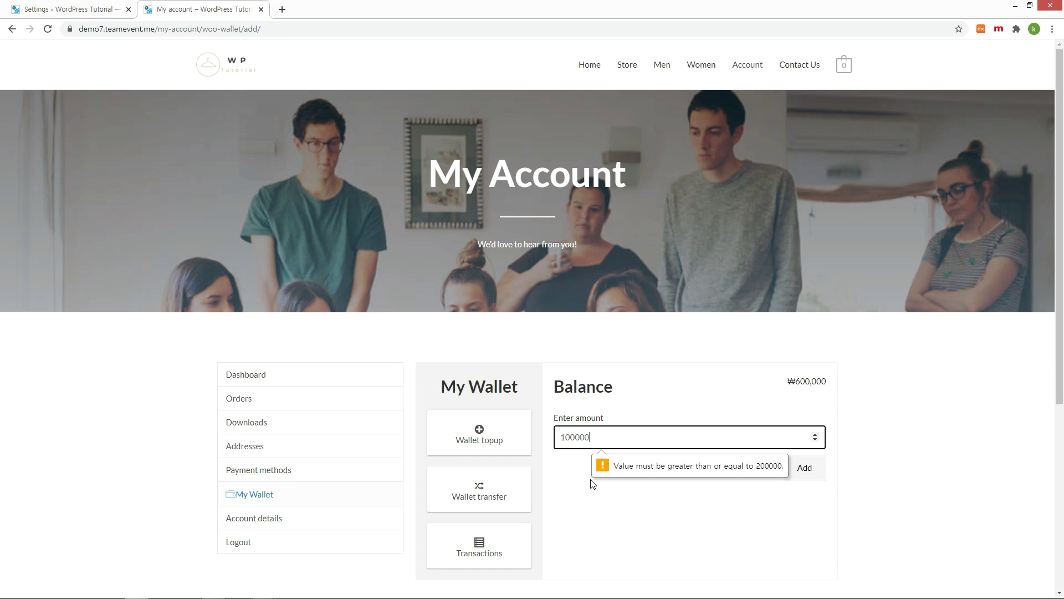
pyautogui.click(466, 498)
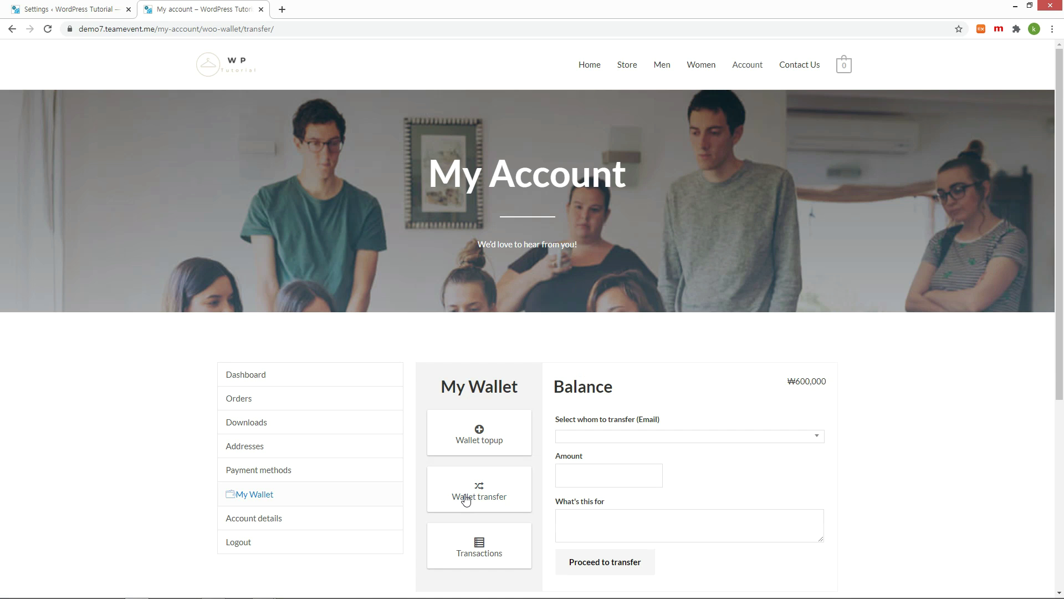
# Transfer 100000 to the recipient found by e-mail, with the note 'Transfer'
pyautogui.scroll(-2, 965, 261)
pyautogui.hotkey('ctrl', 'v')
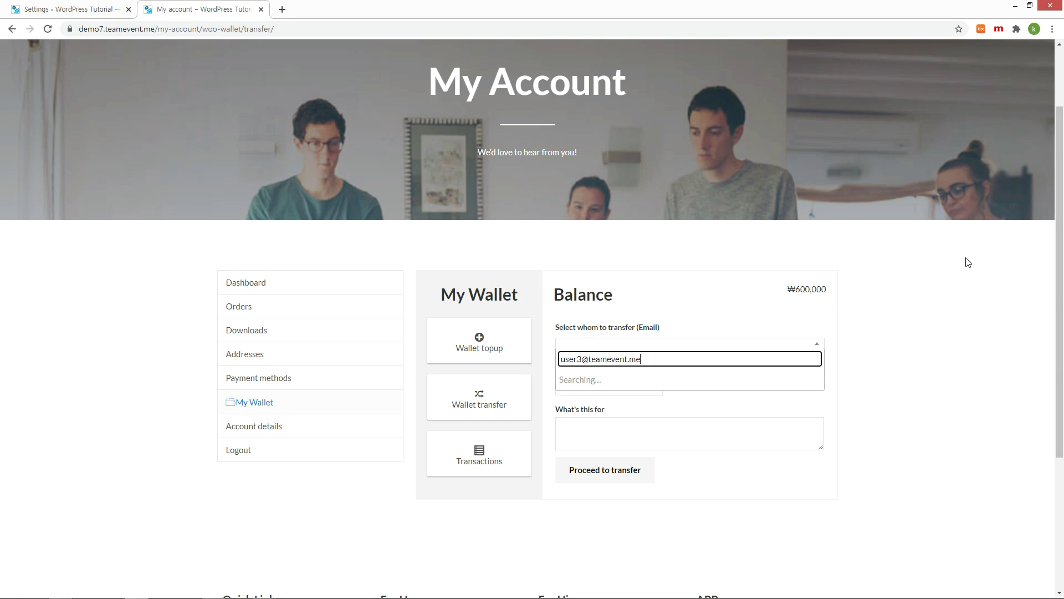
pyautogui.press('Return')
pyautogui.press('Tab')
pyautogui.write('10000')
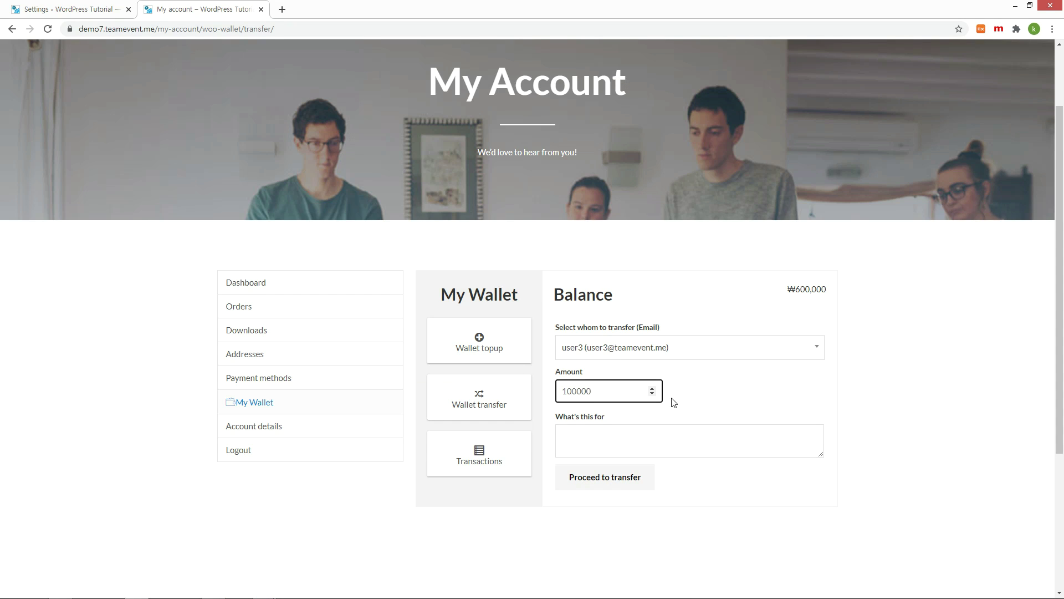
pyautogui.press('Tab')
pyautogui.write('Transfer')
pyautogui.click(631, 486)
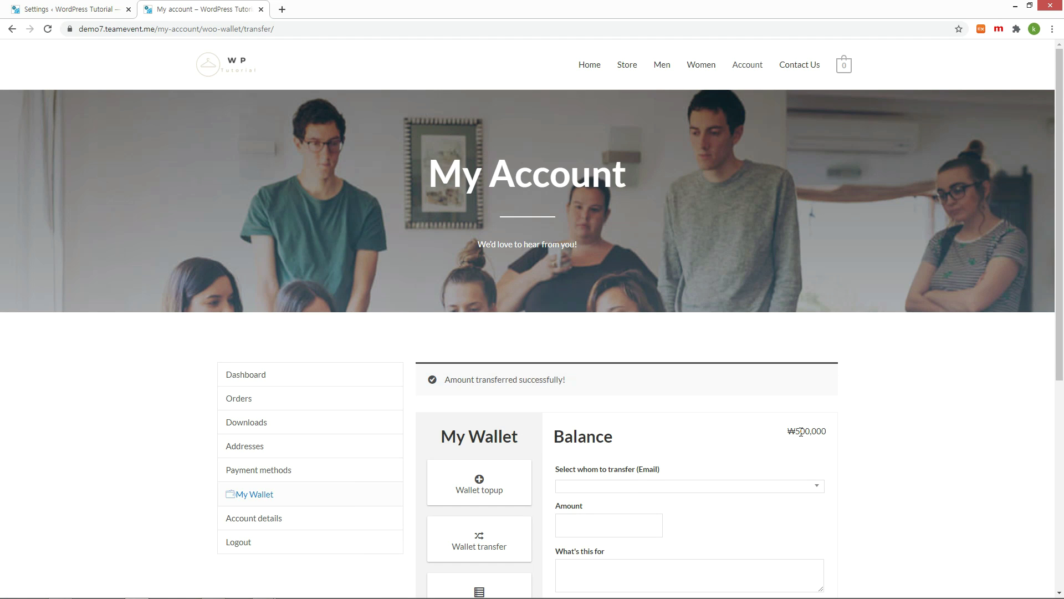
# Check the recipient's My Wallet page for the ₩100,000 credit
pyautogui.click(246, 374)
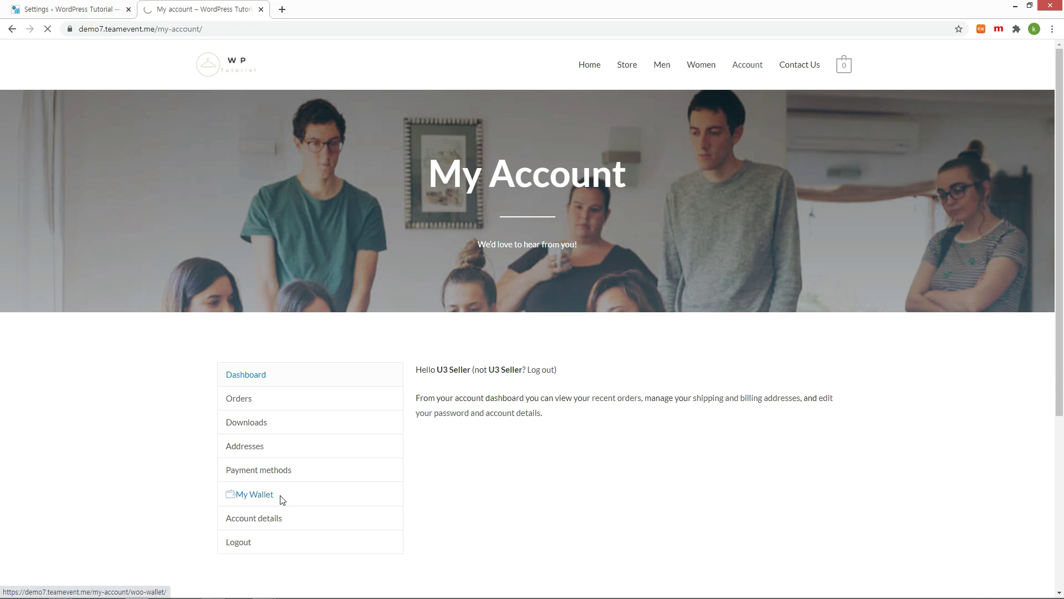
pyautogui.click(281, 499)
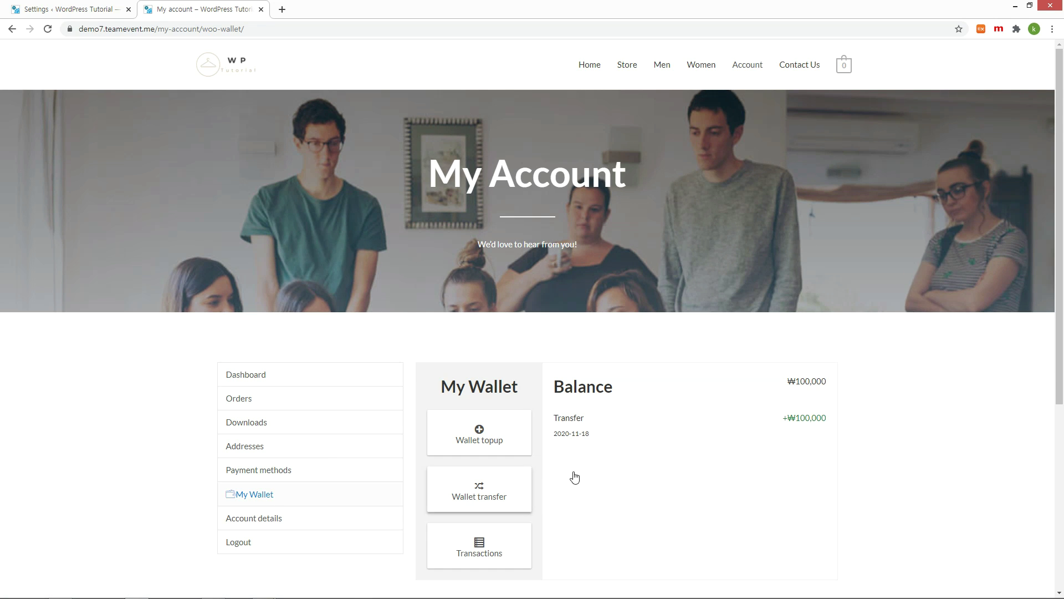
pyautogui.scroll(-2, 933, 465)
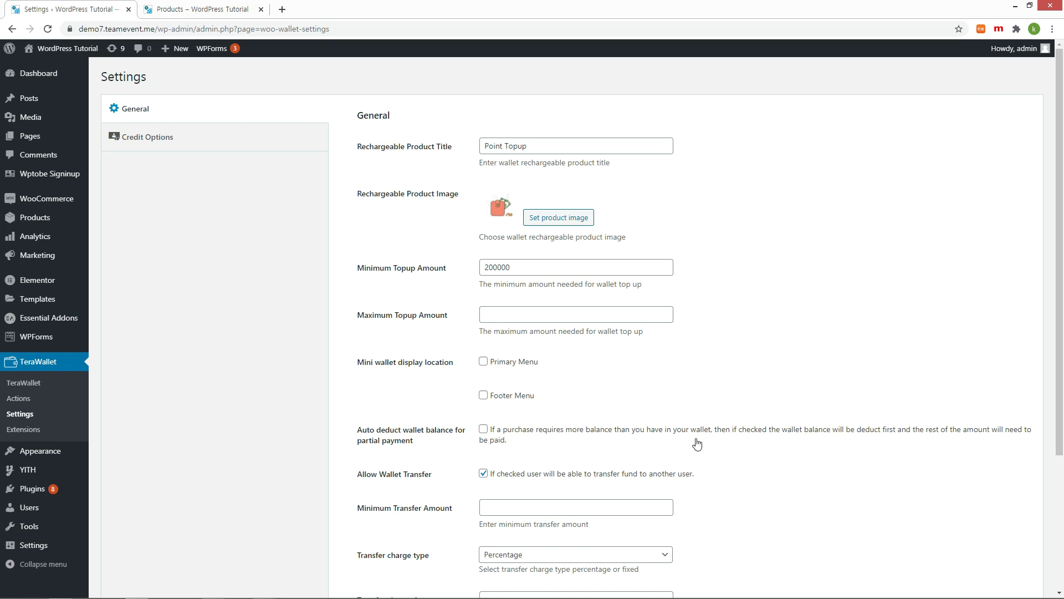
# Switch Allow Wallet Transfer off and back on, then bring up TeraWallet's Credit Options
pyautogui.click(484, 475)
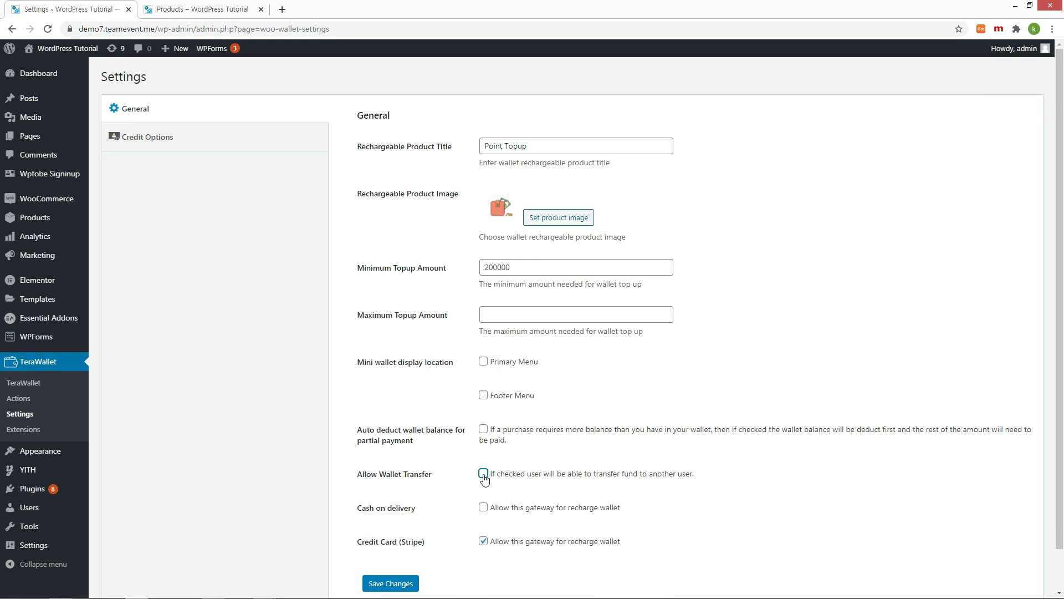
pyautogui.click(483, 475)
pyautogui.click(144, 138)
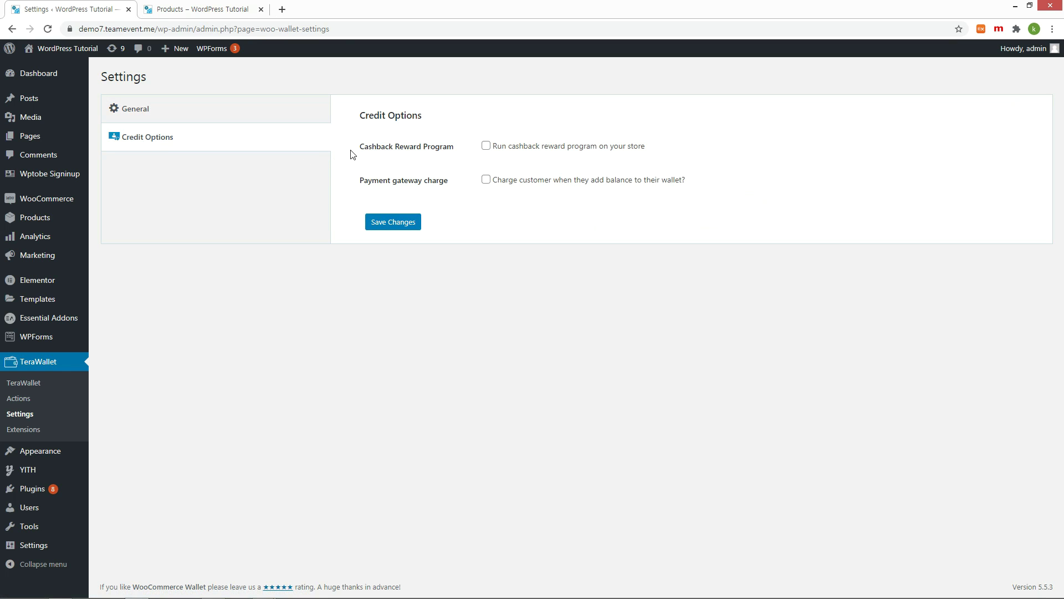
# Enable the cashback reward program at 1% with a 30000 minimum cart amount and save
pyautogui.click(486, 146)
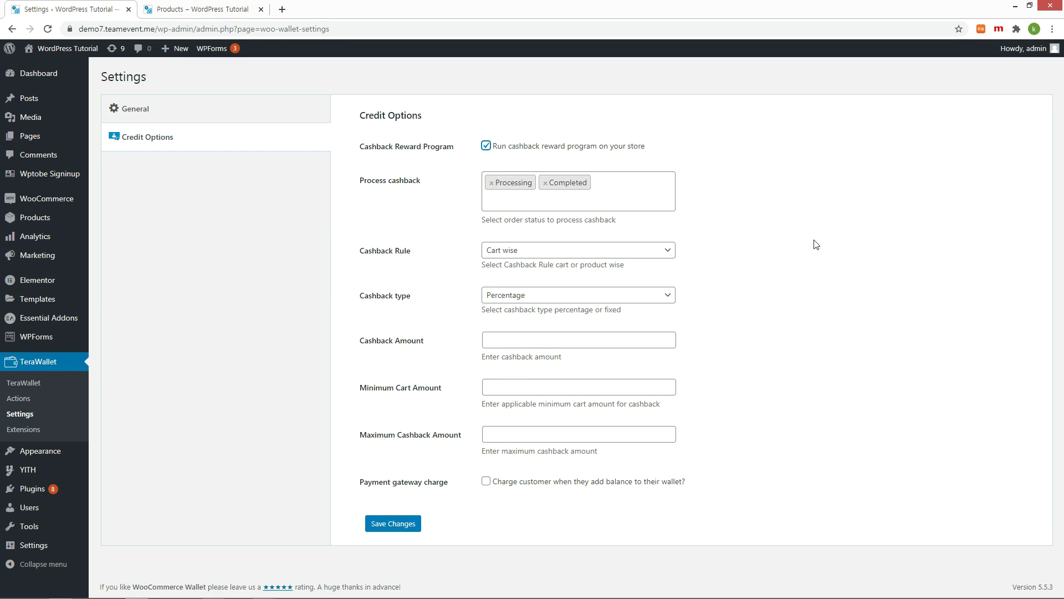
pyautogui.click(541, 340)
pyautogui.write('1')
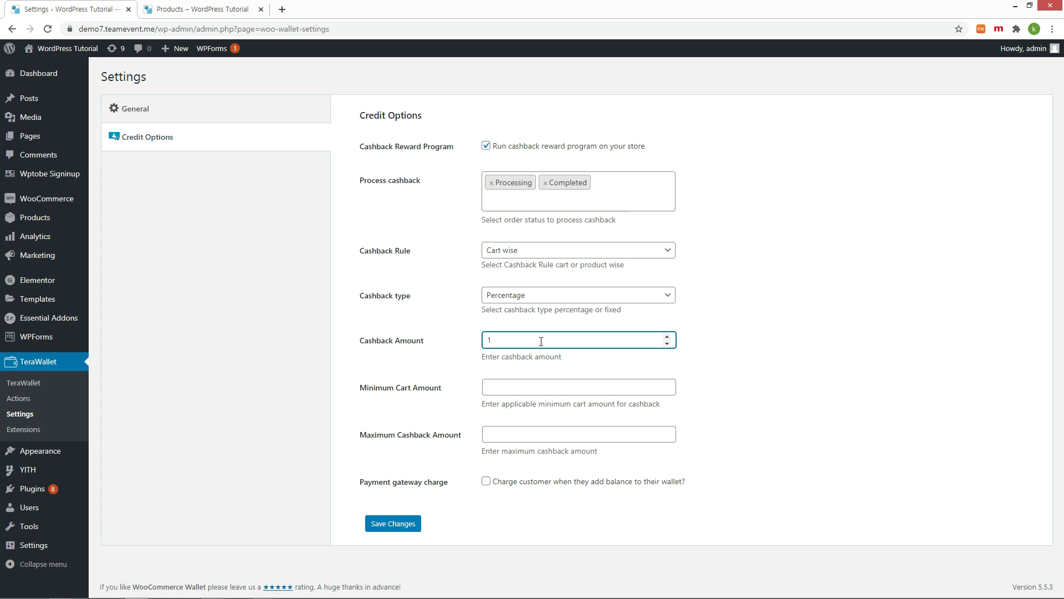
pyautogui.click(548, 388)
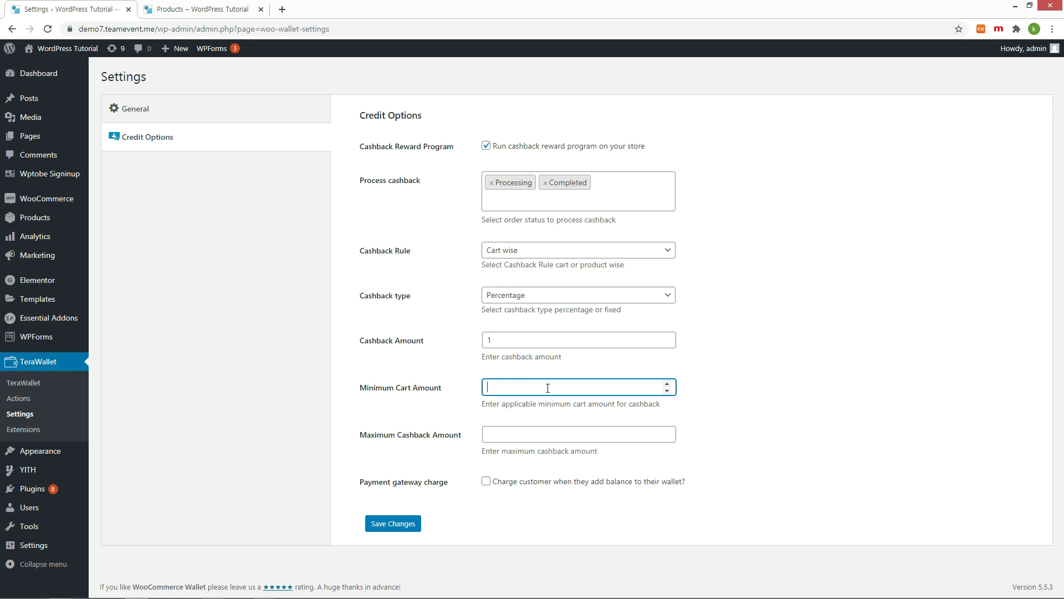
pyautogui.write('30000')
pyautogui.click(403, 525)
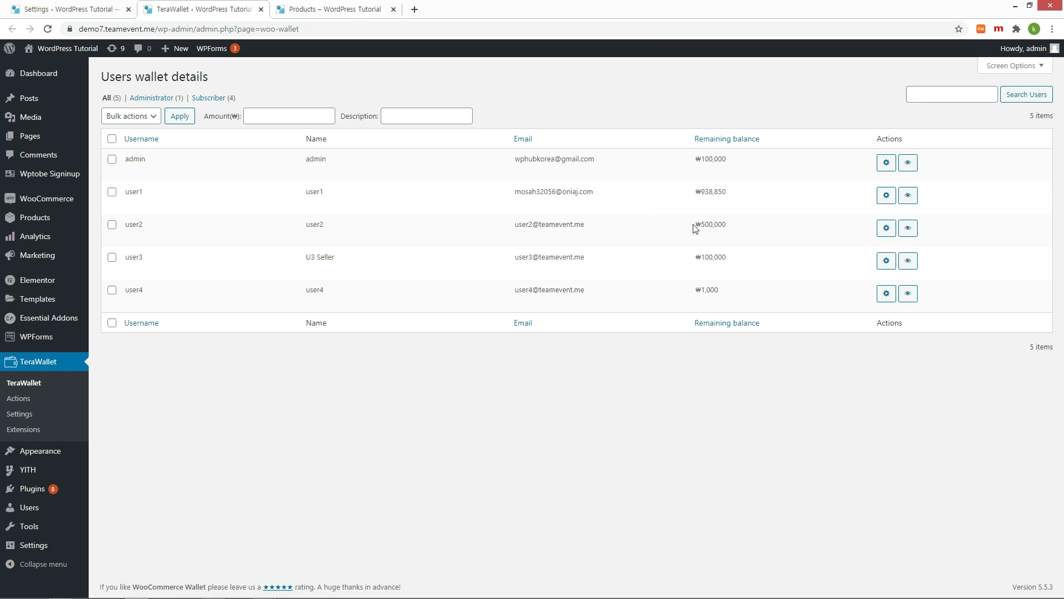
pyautogui.moveTo(694, 226); pyautogui.dragTo(734, 231)
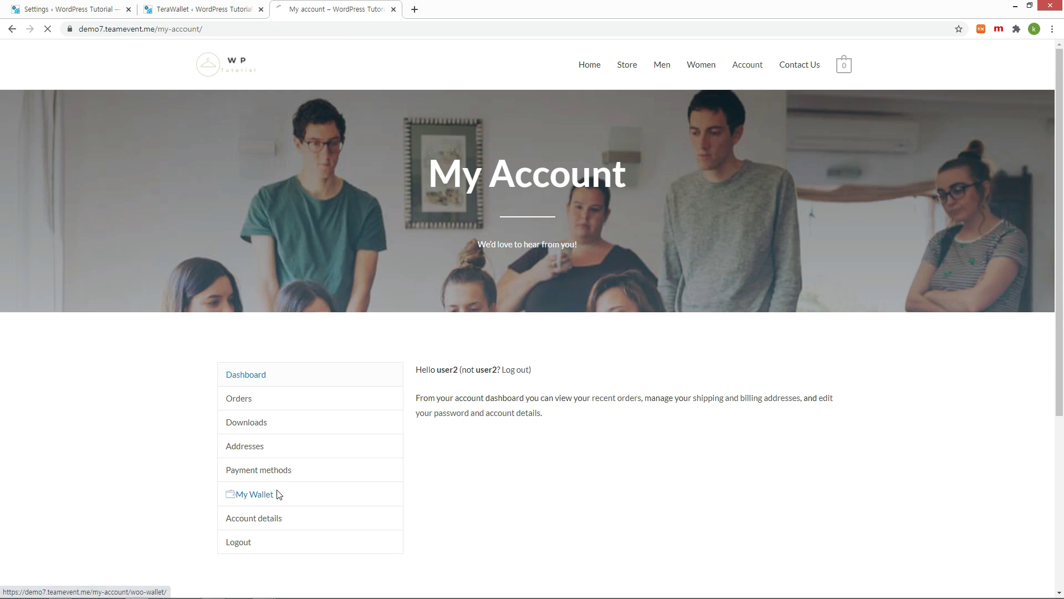
# Check My Wallet for the ₩203,000 balance and the ₩3,000 cashback credit
pyautogui.click(278, 494)
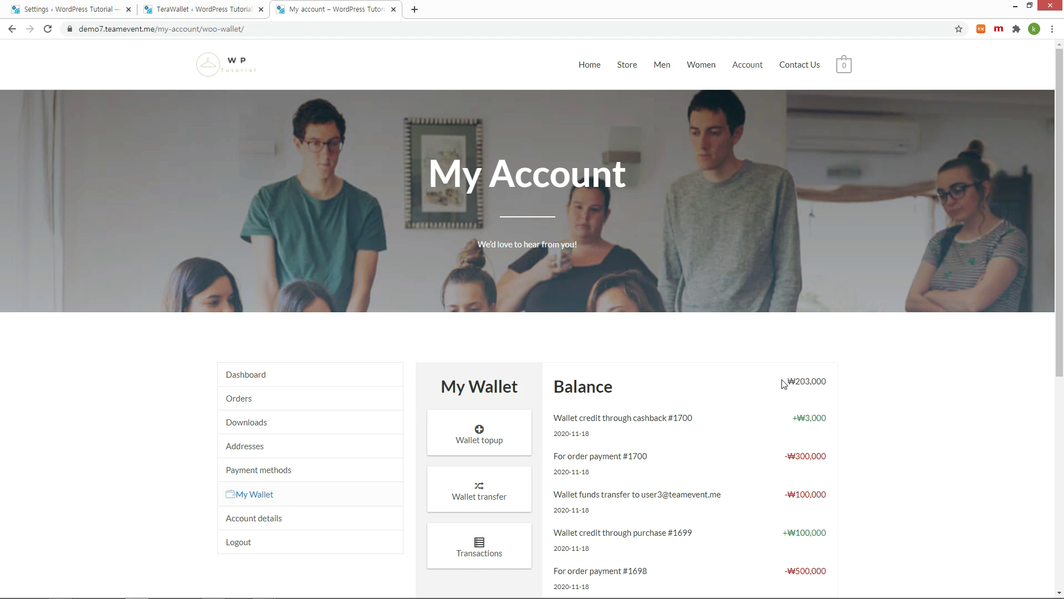
pyautogui.tripleClick(830, 385)
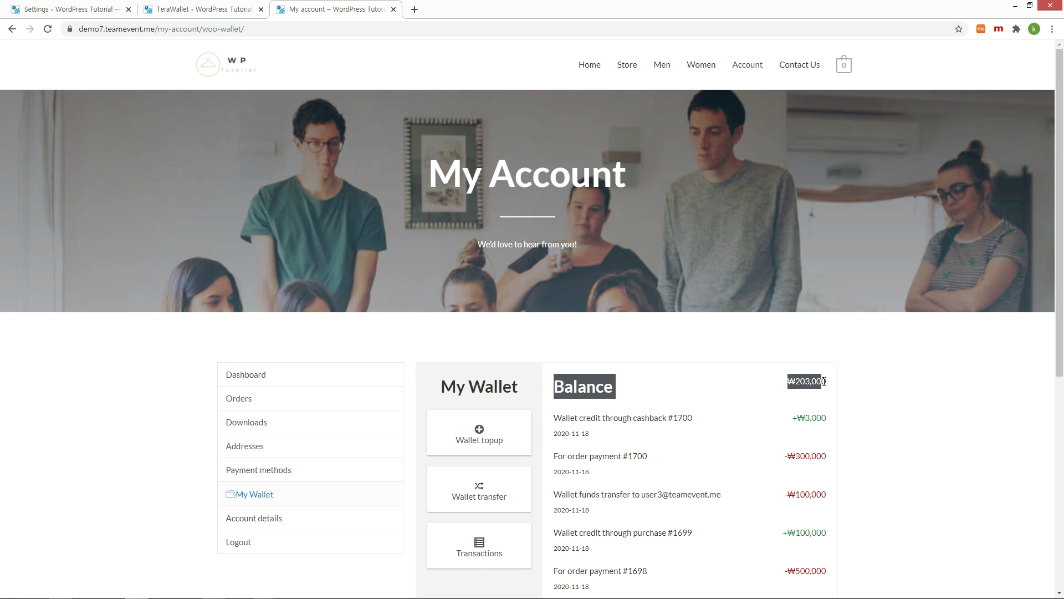
pyautogui.click(830, 385)
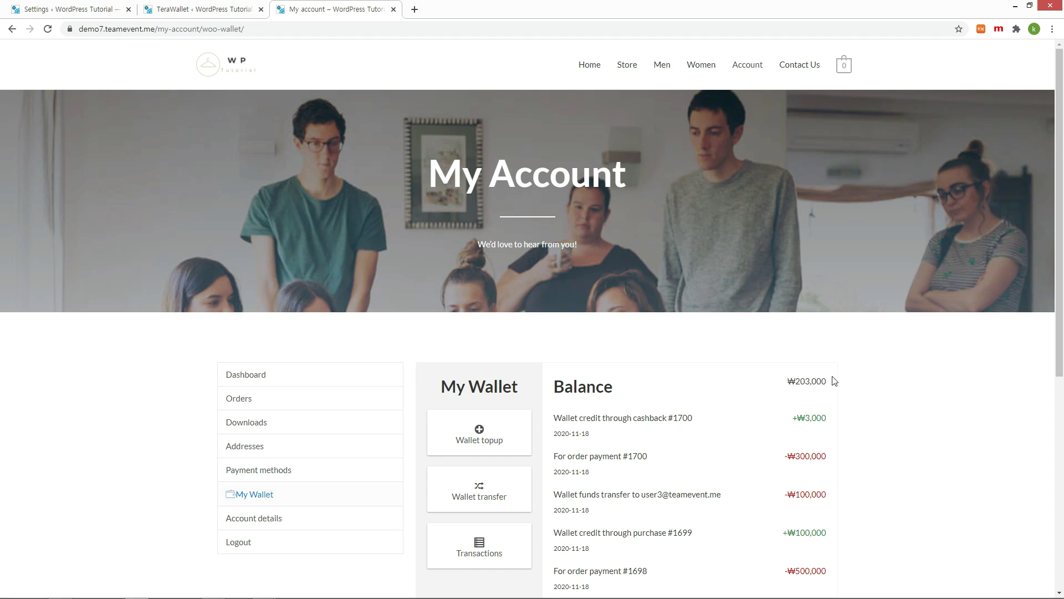
pyautogui.doubleClick(816, 379)
pyautogui.click(817, 415)
pyautogui.doubleClick(816, 415)
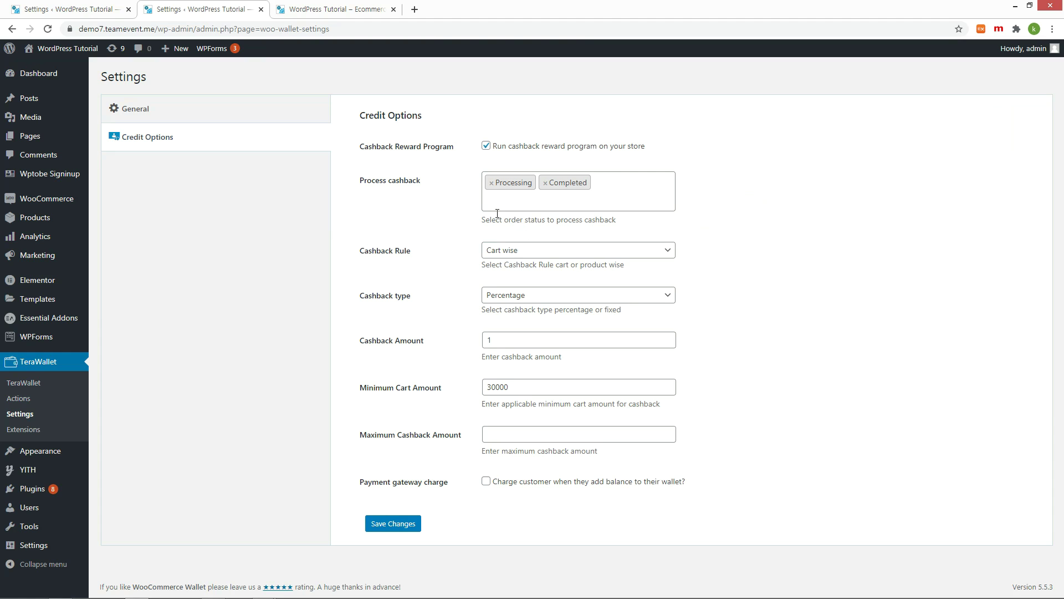
# Remove Processing from the cashback order statuses, save, and view the Blue Denim Shorts product
pyautogui.click(492, 184)
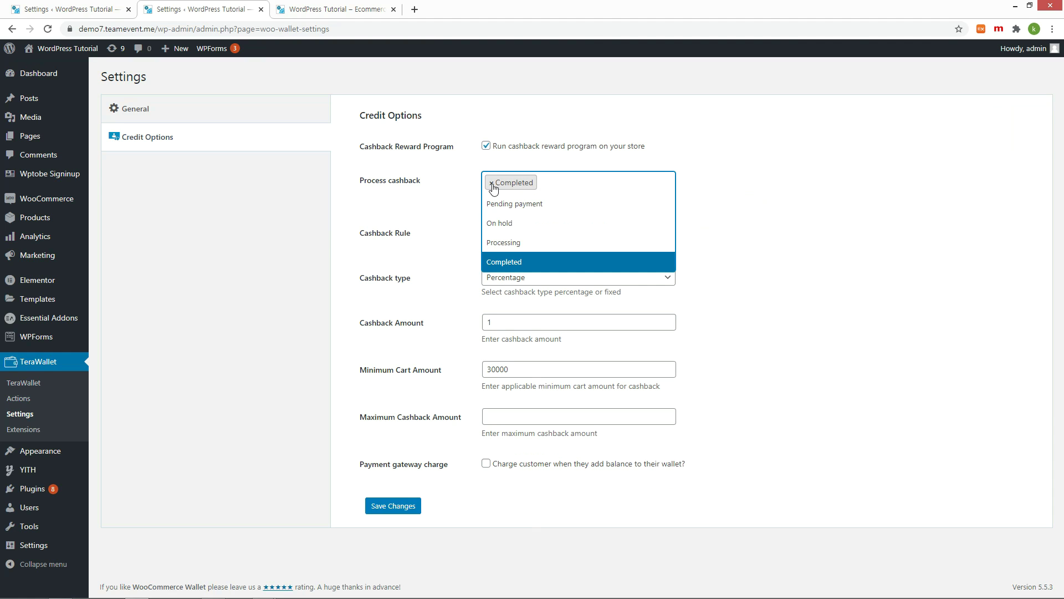
pyautogui.click(752, 217)
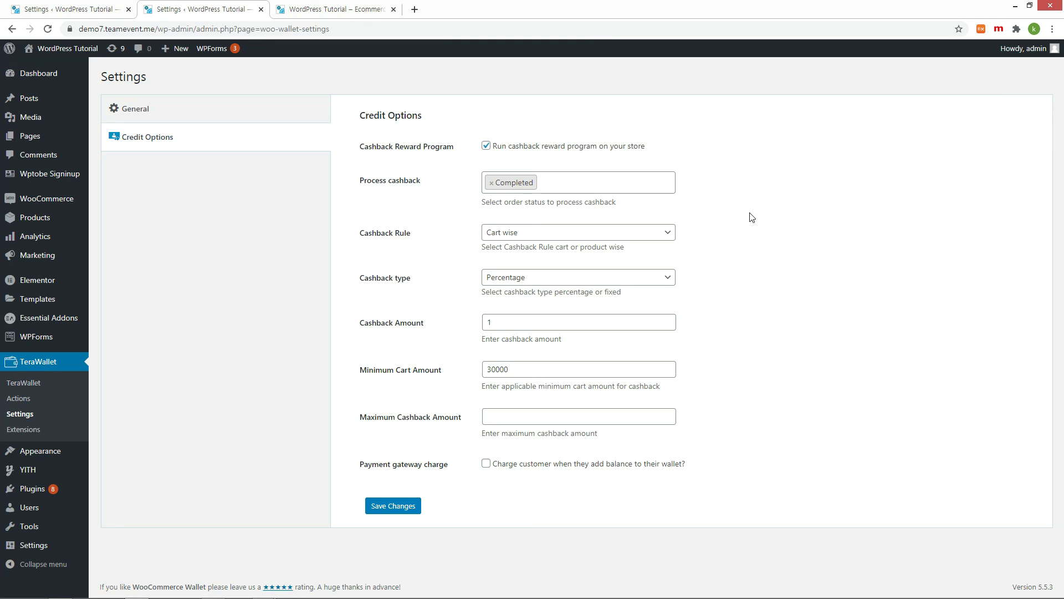
pyautogui.click(392, 504)
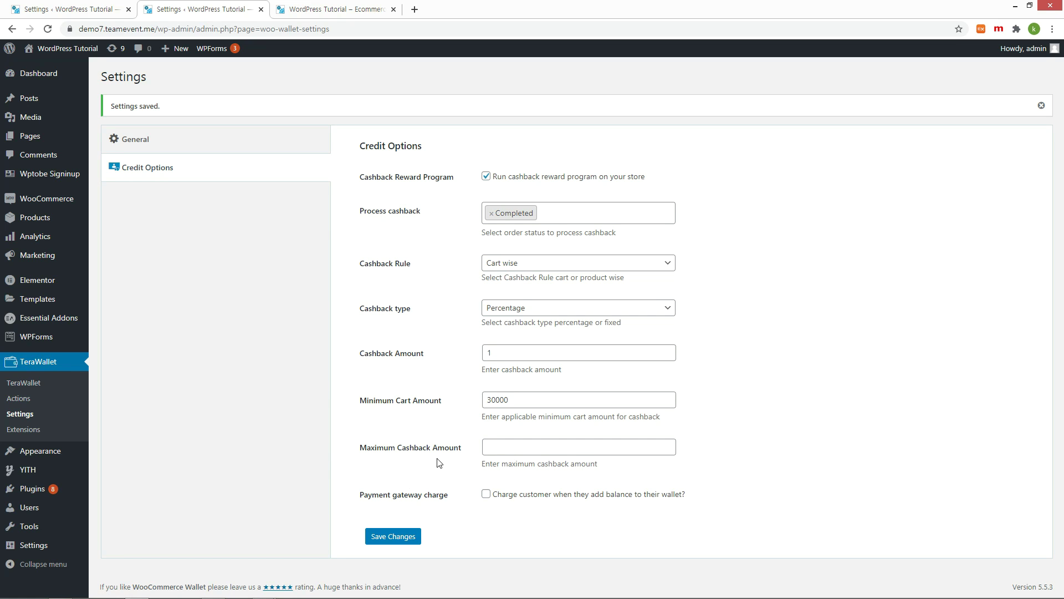
pyautogui.hotkey('ctrl', 'Tab')
pyautogui.click(567, 451)
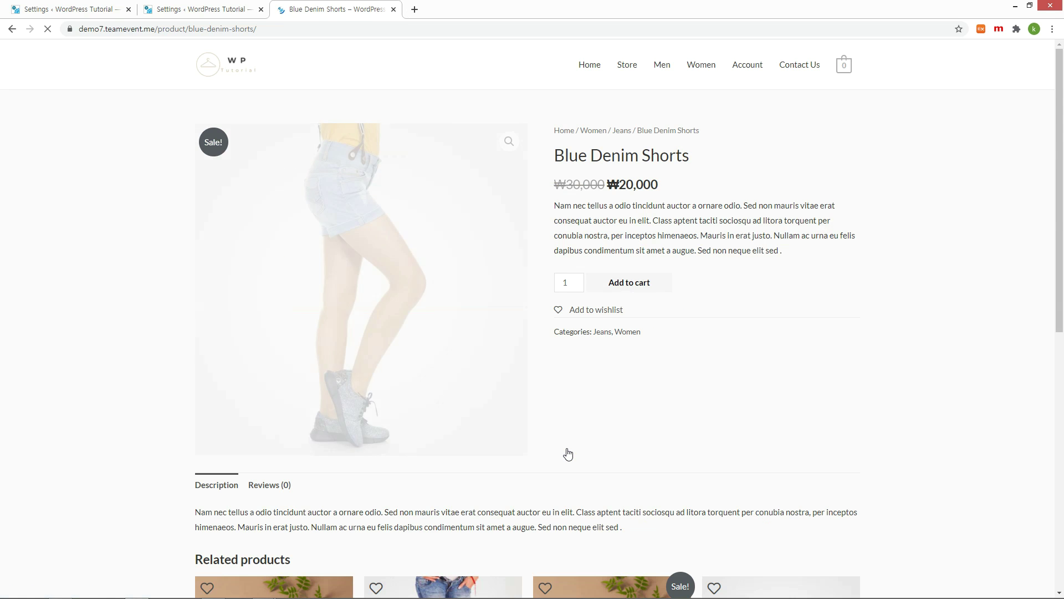
# Buy the Blue Denim Shorts, paying with the wallet
pyautogui.click(609, 284)
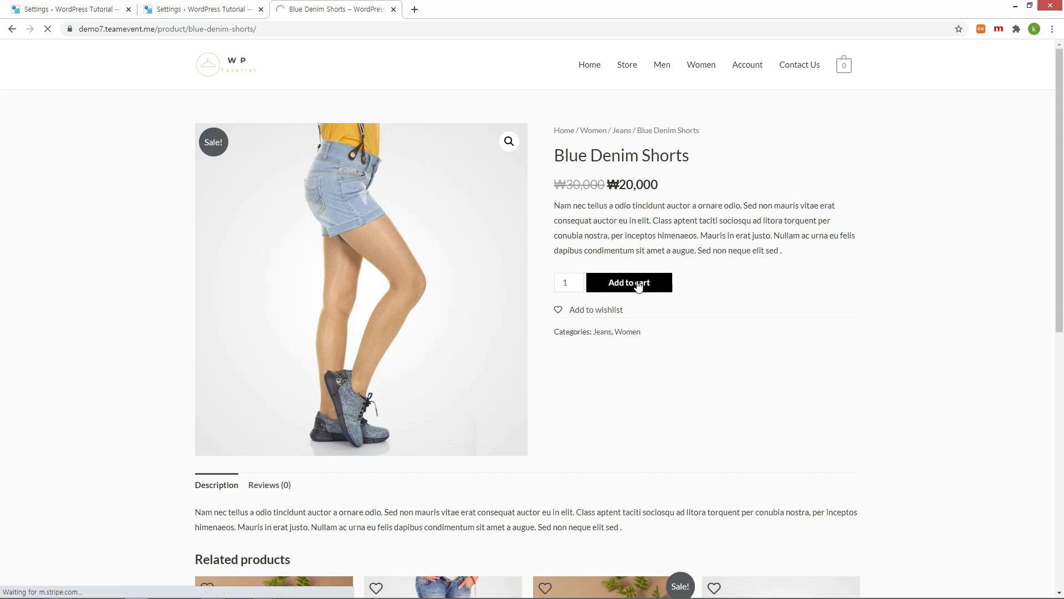
pyautogui.scroll(-1, 887, 332)
pyautogui.click(714, 516)
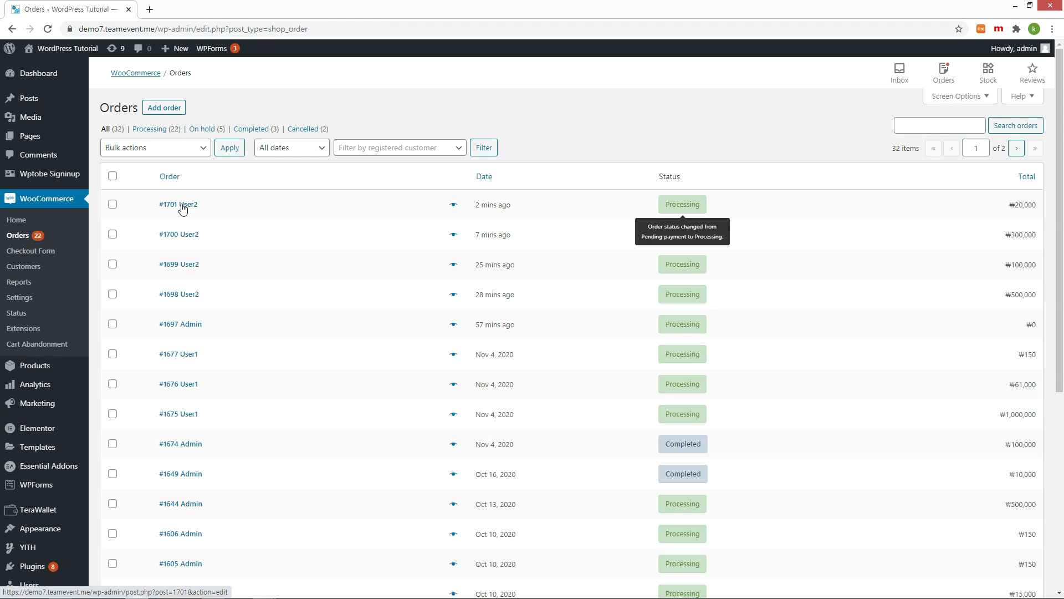
# Mark order #1701 Completed and check the customer's wallet balance of ₩183,000
pyautogui.click(183, 208)
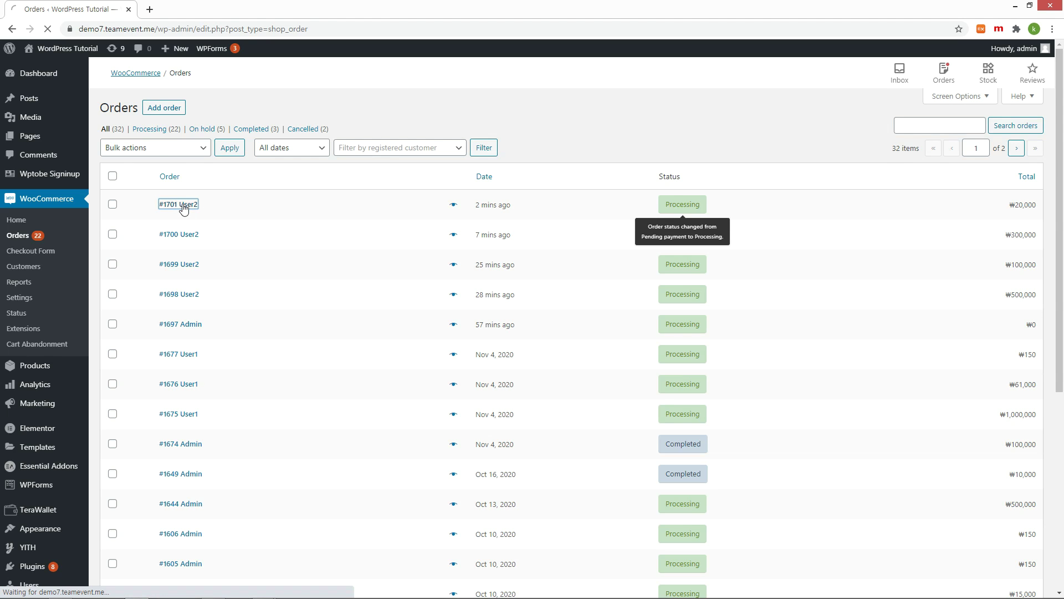
pyautogui.click(233, 283)
pyautogui.click(144, 322)
pyautogui.click(173, 13)
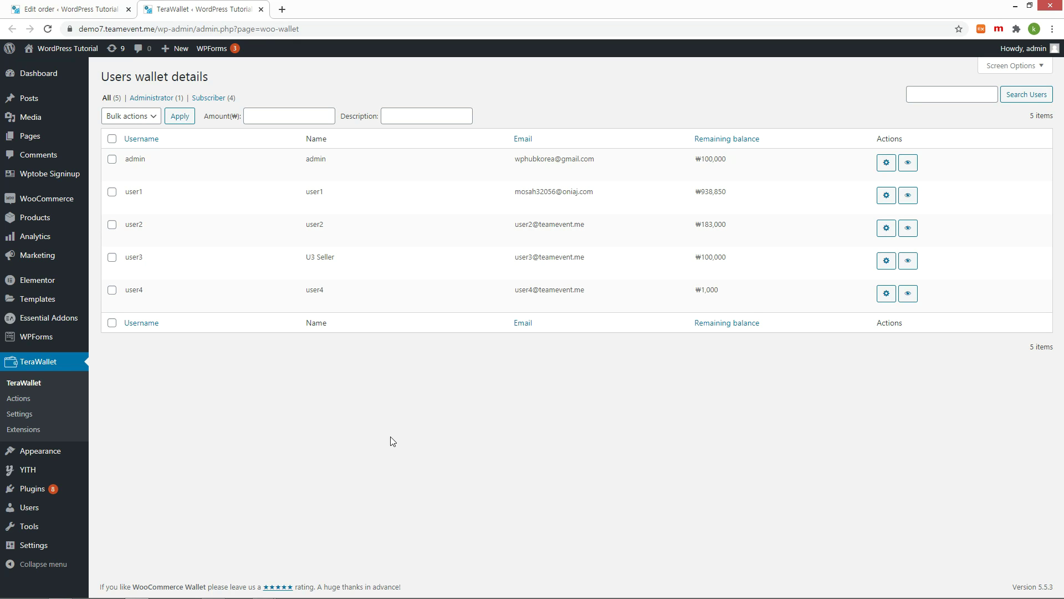
pyautogui.doubleClick(714, 224)
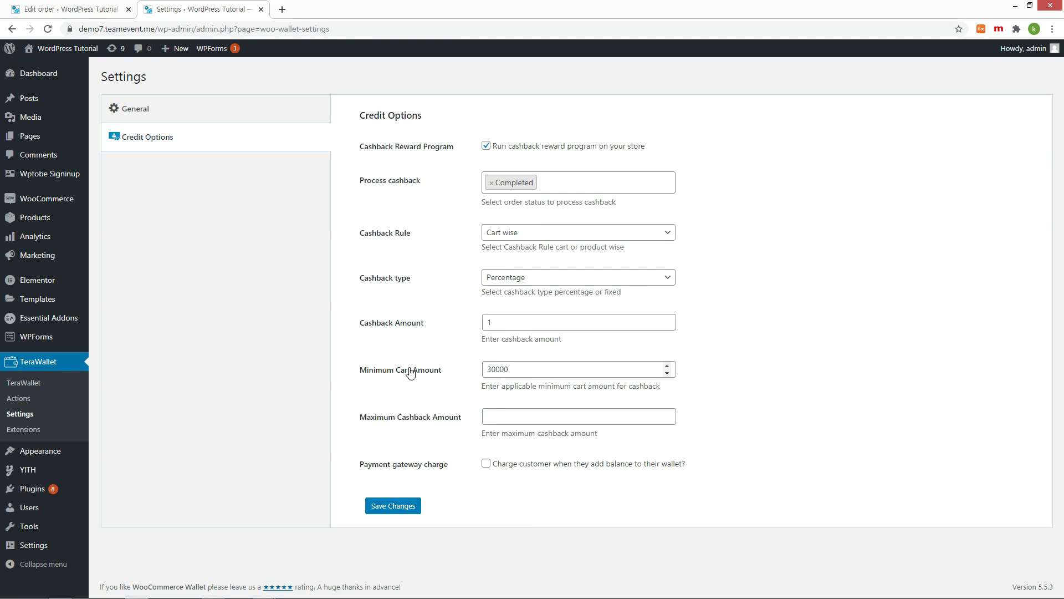
# Lower the cashback minimum cart amount to 10000, save, and place another ₩20,000 wallet order
pyautogui.moveTo(492, 372); pyautogui.dragTo(478, 371)
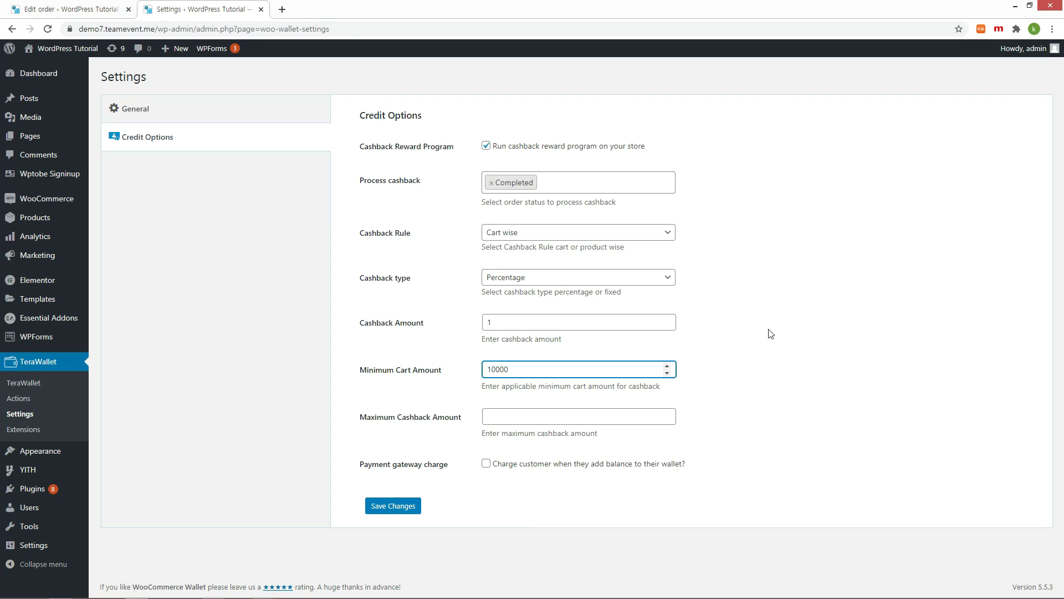
pyautogui.click(387, 505)
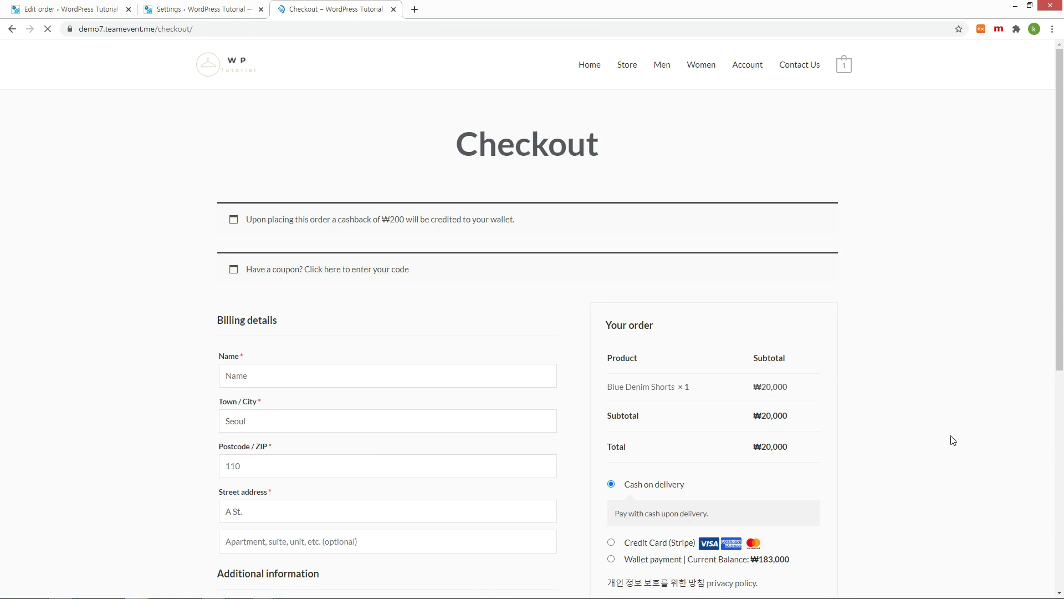
pyautogui.scroll(-3, 879, 200)
pyautogui.click(714, 474)
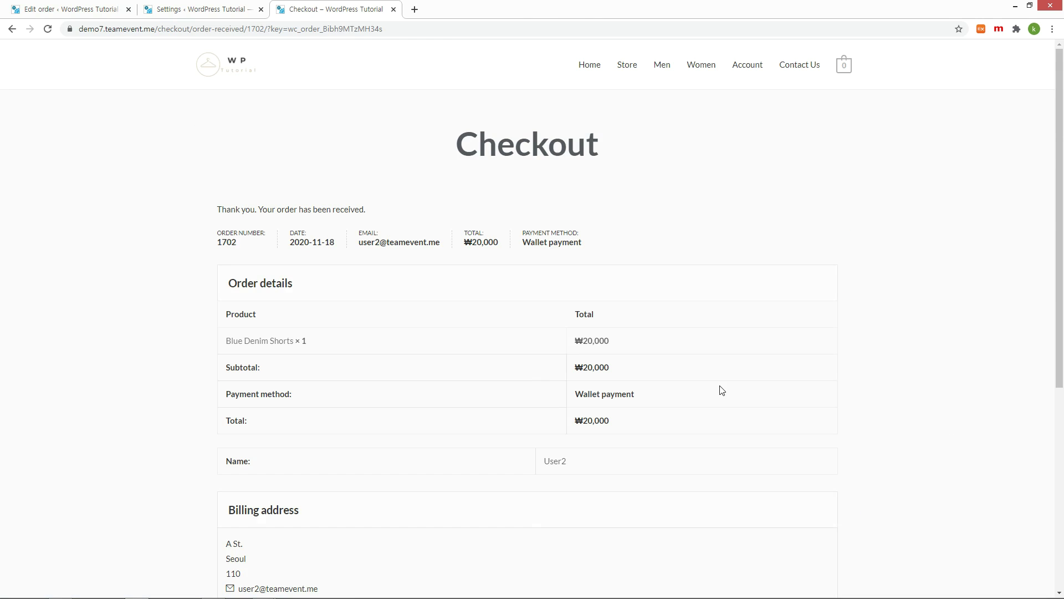
# Check the customer's My Wallet balance of ₩163,000
pyautogui.click(748, 65)
pyautogui.click(282, 500)
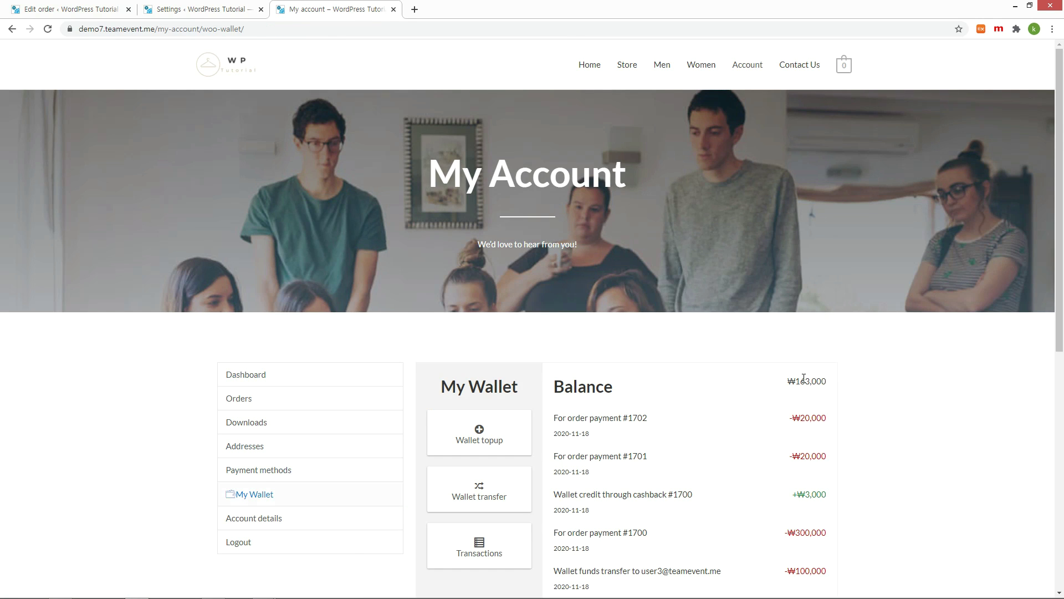
pyautogui.doubleClick(810, 381)
# Set order #1702 to Completed and confirm the wallet rose to ₩163,200 with ₩200 cashback
pyautogui.click(186, 206)
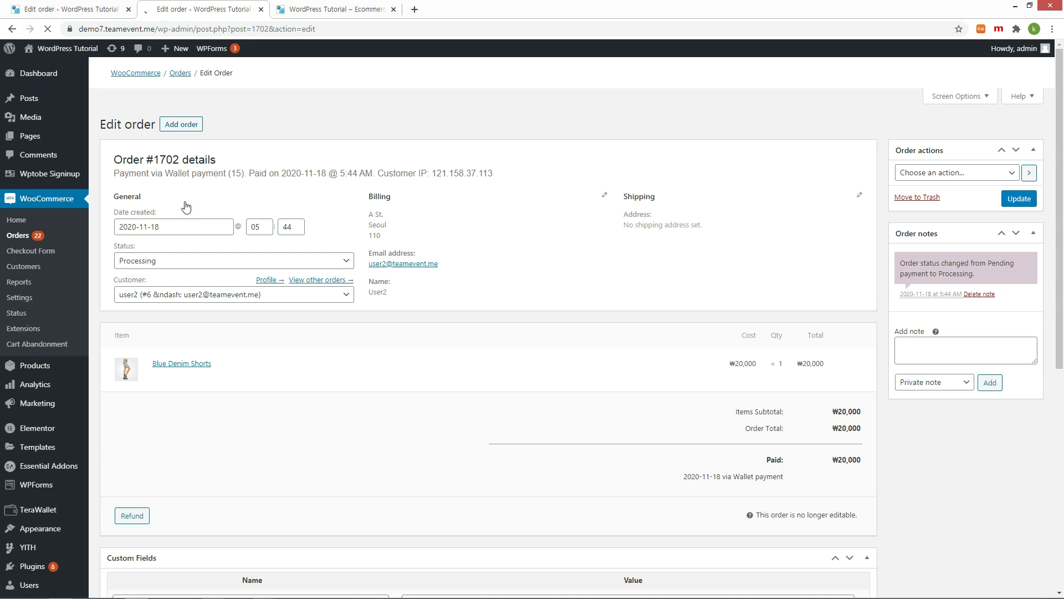
pyautogui.click(183, 260)
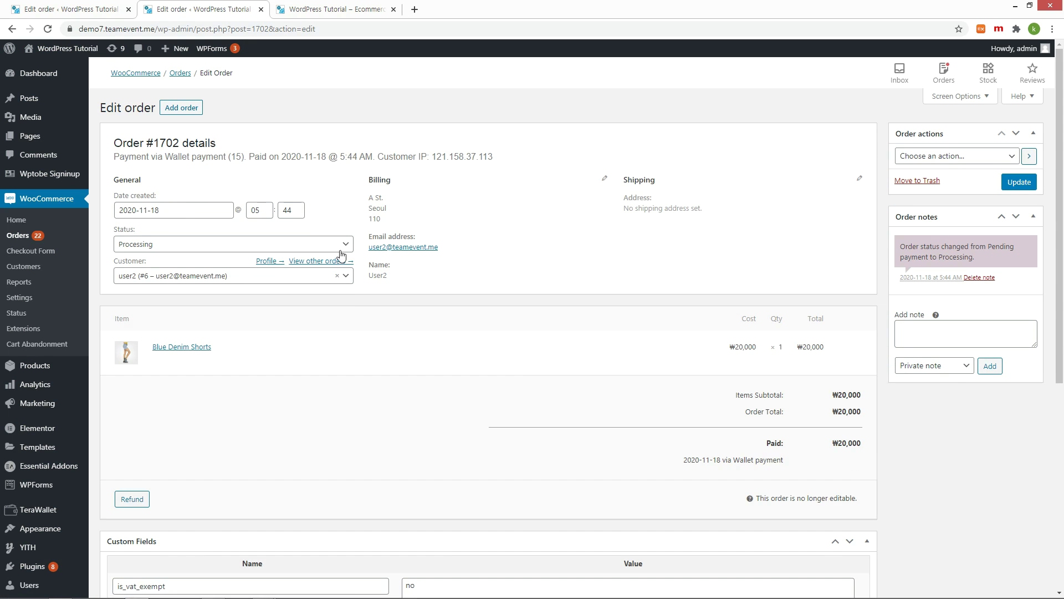
pyautogui.click(183, 316)
pyautogui.click(1019, 198)
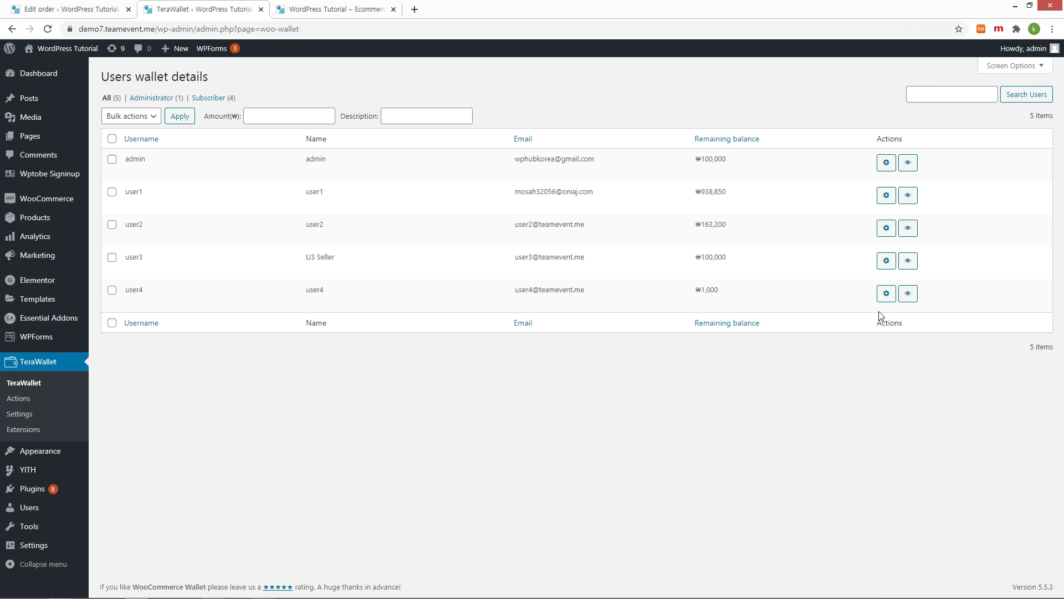
pyautogui.doubleClick(721, 227)
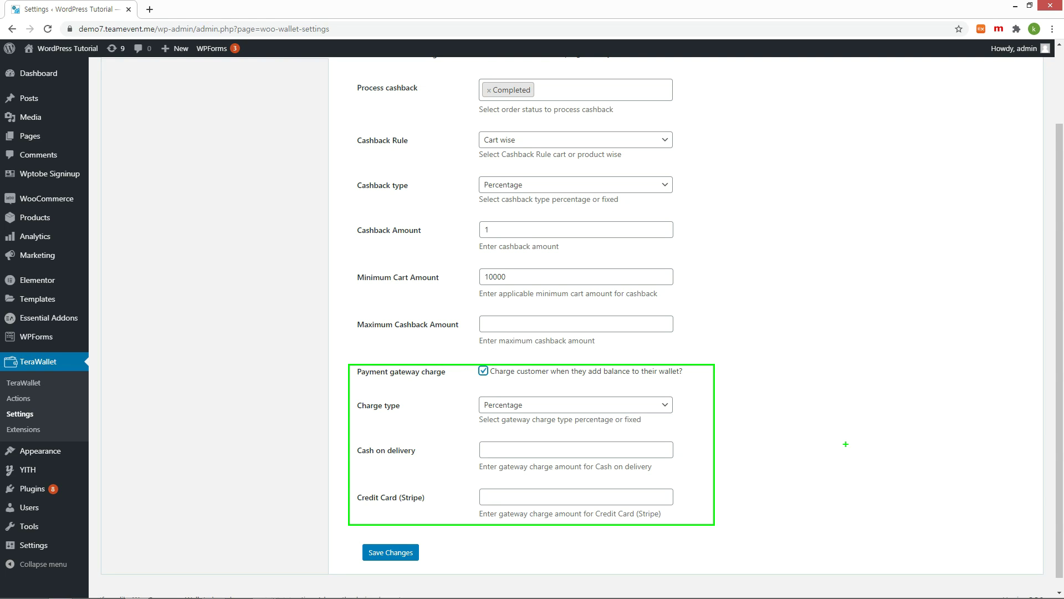
# Enter a 10 percent Credit Card (Stripe) gateway charge and save the TeraWallet settings
pyautogui.press('Escape')
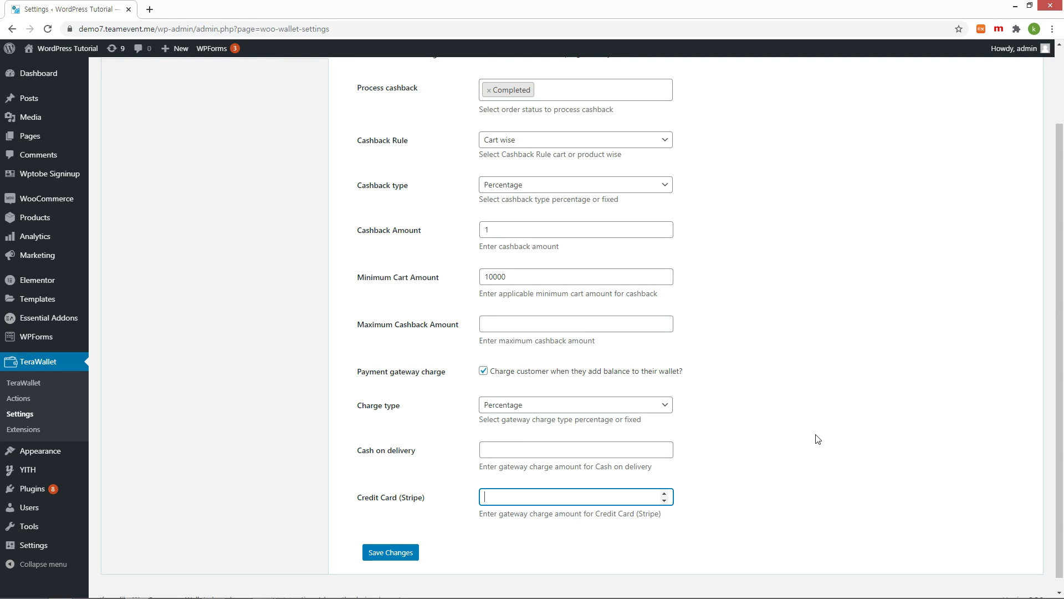
pyautogui.write('10')
pyautogui.click(407, 558)
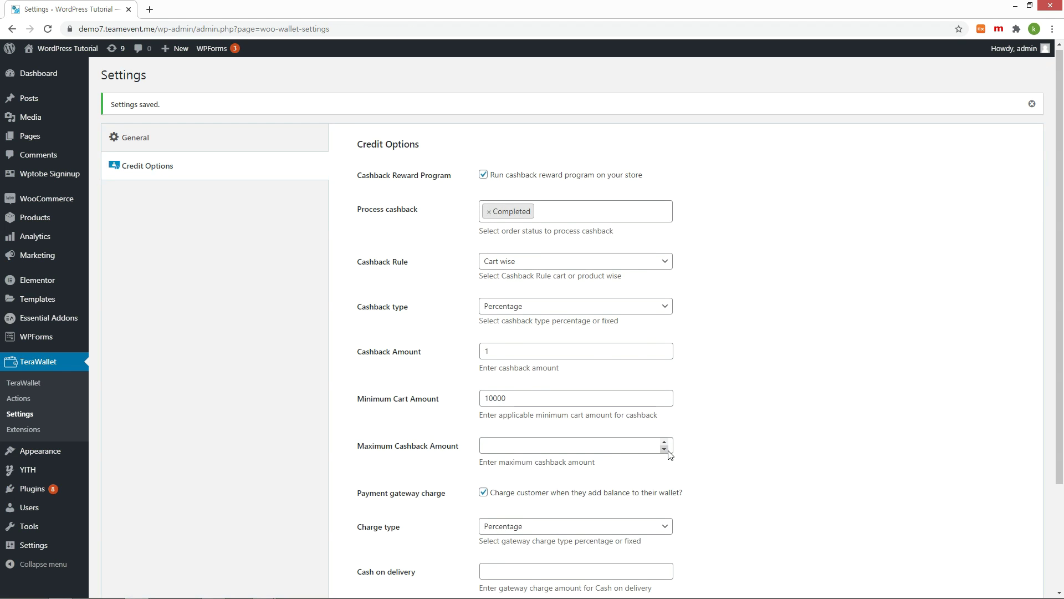
pyautogui.scroll(-3, 670, 455)
# Sign in to the storefront as user3 with the account password
pyautogui.write('er3')
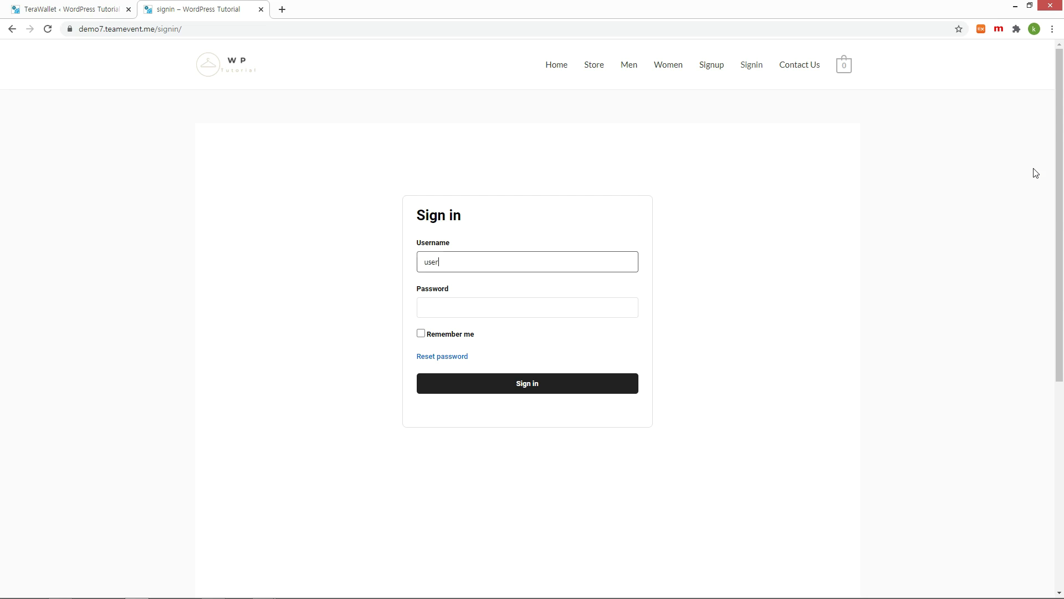
pyautogui.press('Tab')
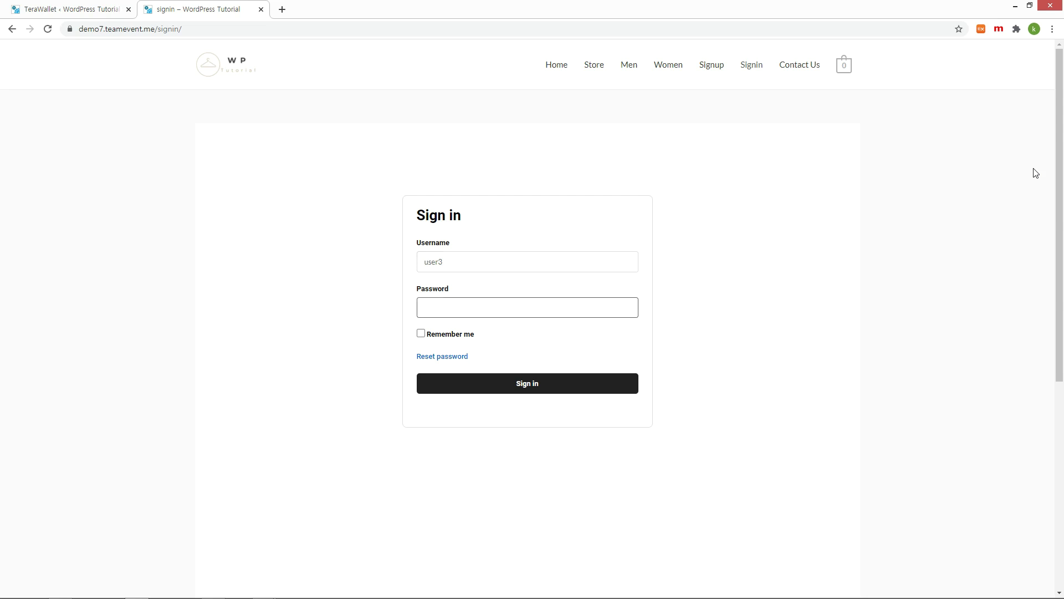
pyautogui.write('••••')
pyautogui.press('Return')
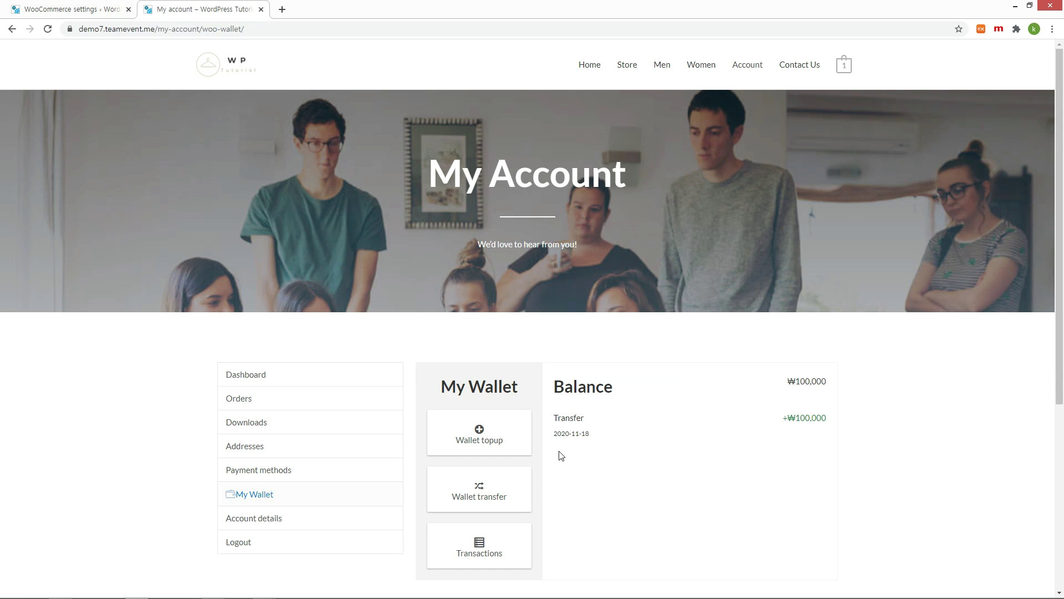
# Request a ₩300,000 wallet top-up and send it to checkout
pyautogui.click(498, 440)
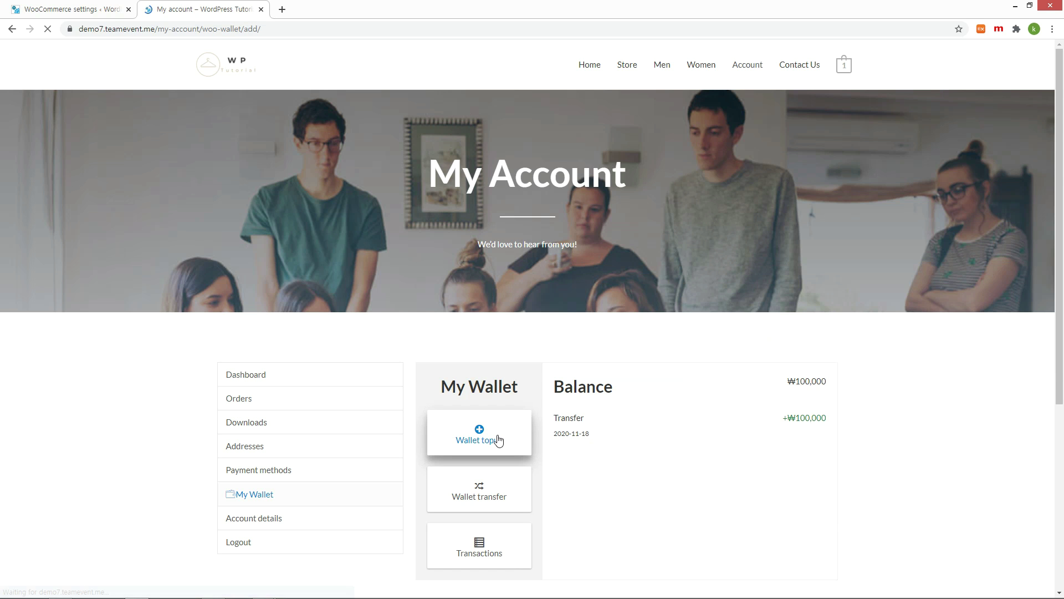
pyautogui.click(639, 437)
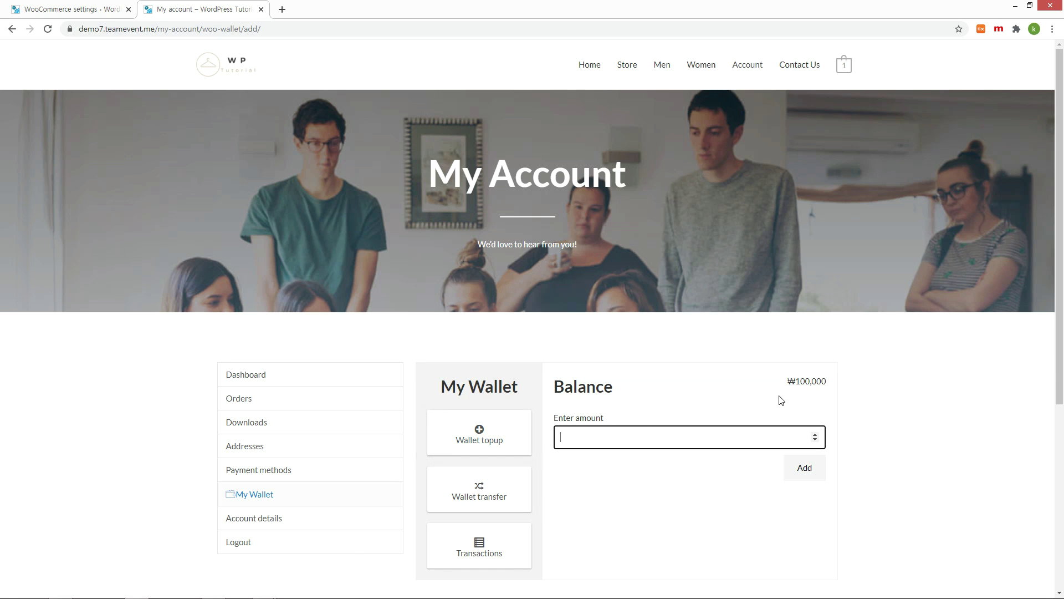
pyautogui.write('300000')
pyautogui.click(804, 468)
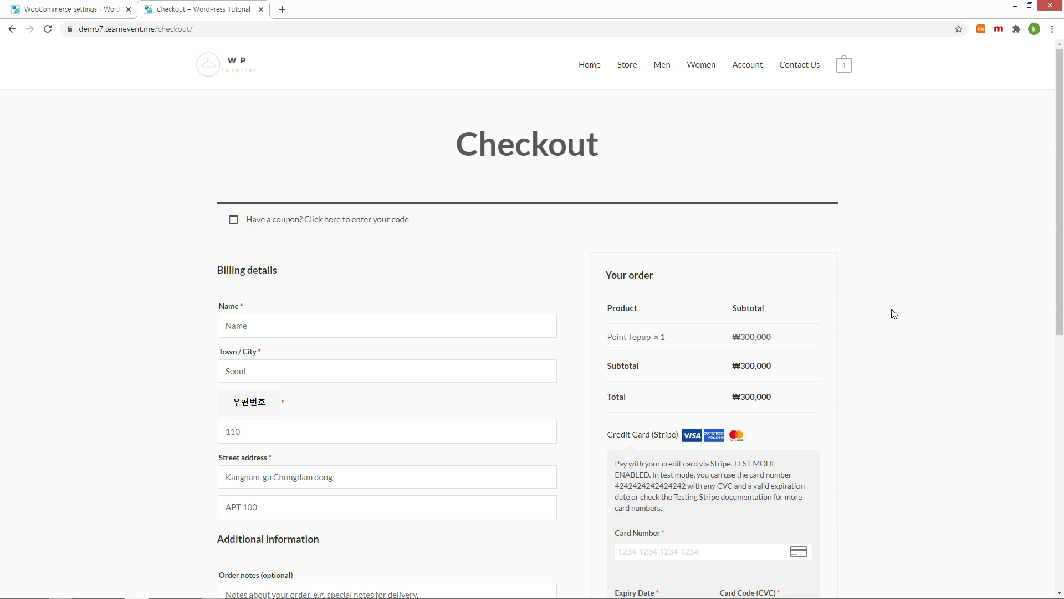
pyautogui.scroll(-2, 876, 318)
# Fill in the billing name and Stripe test card details, then place the top-up order
pyautogui.click(394, 230)
pyautogui.write('User3')
pyautogui.doubleClick(679, 392)
pyautogui.click(693, 459)
pyautogui.hotkey('ctrl', 'v')
pyautogui.click(665, 518)
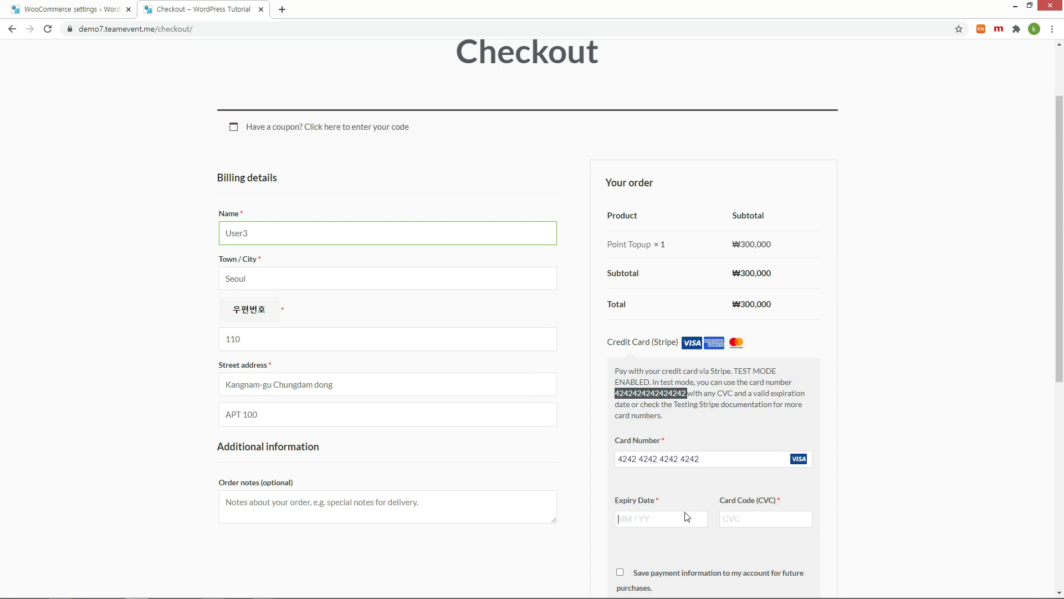
pyautogui.write('0122')
pyautogui.click(731, 519)
pyautogui.write('111')
pyautogui.scroll(-3, 732, 518)
pyautogui.click(753, 488)
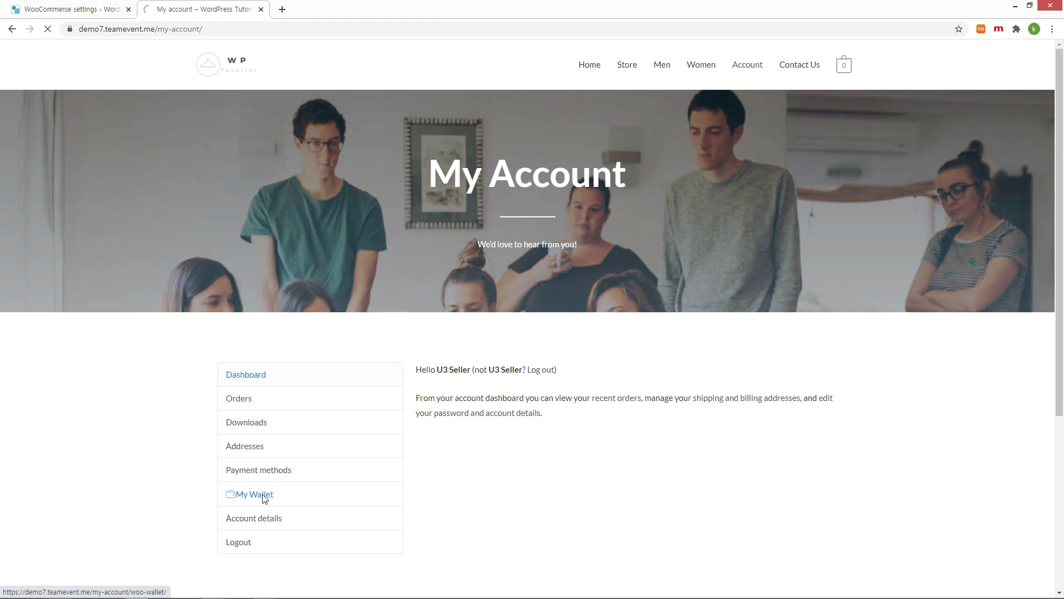
# Check My Wallet to confirm only ₩270,000 was credited, for a ₩370,000 balance
pyautogui.click(263, 495)
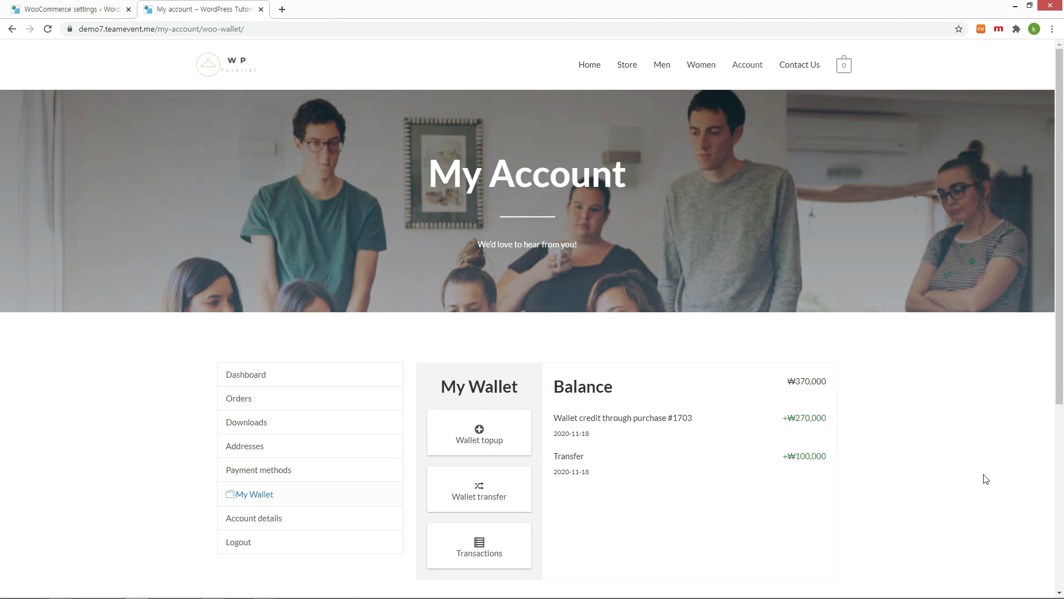
pyautogui.doubleClick(813, 419)
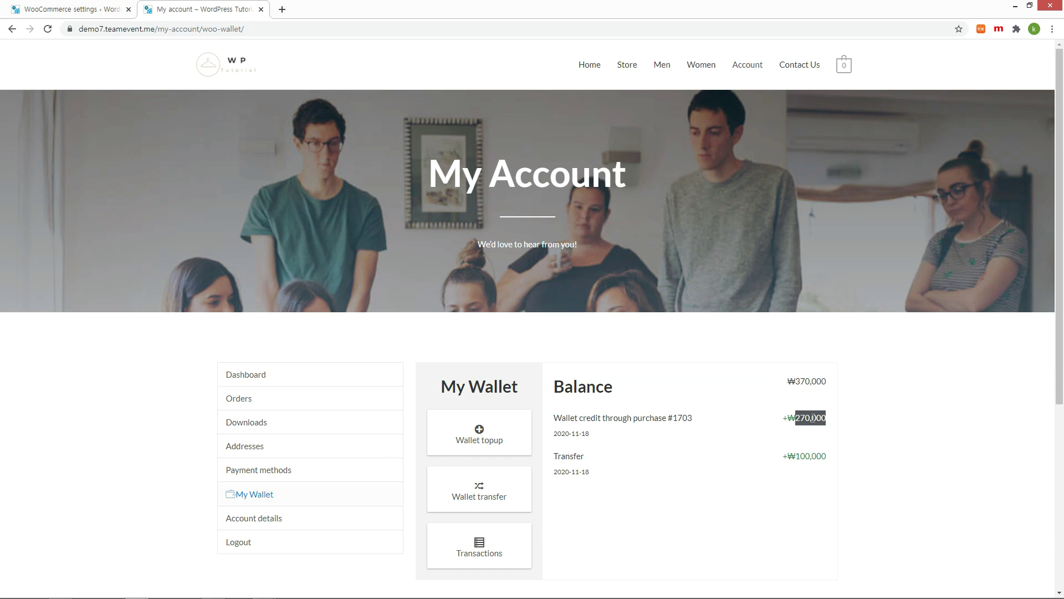
pyautogui.click(923, 427)
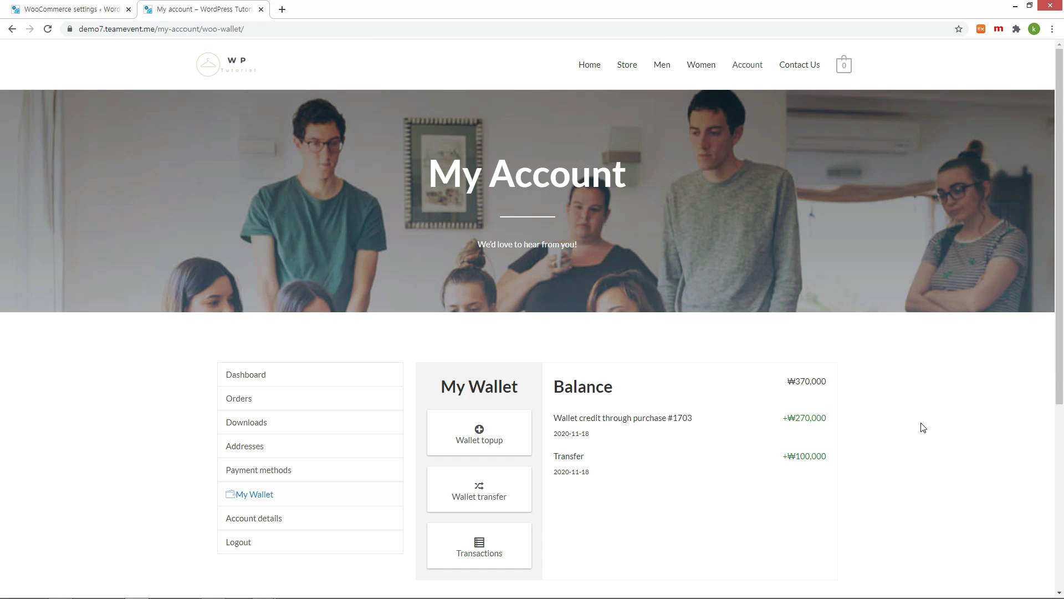